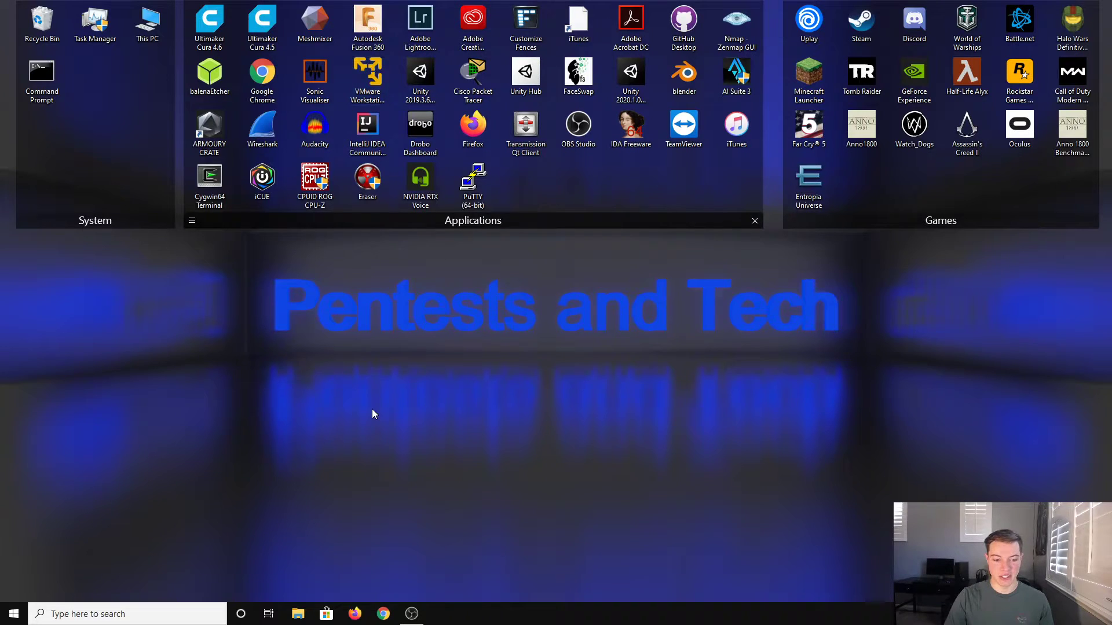
# Search the web for 'vmware' in Chrome and open the official VMware site.
pyautogui.click(383, 613)
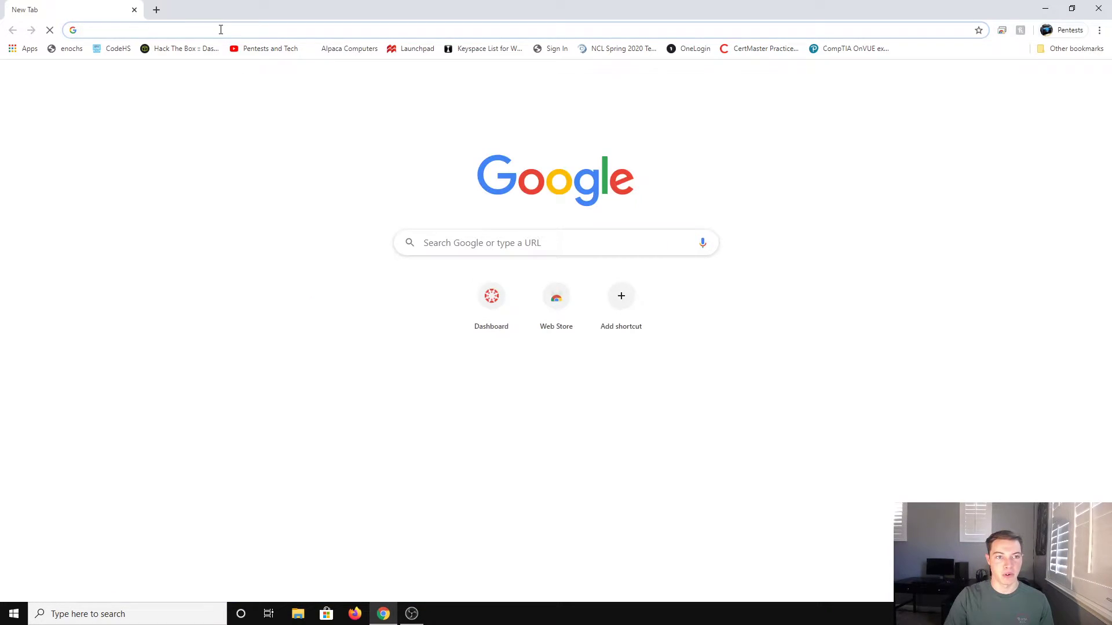
pyautogui.write('vmware')
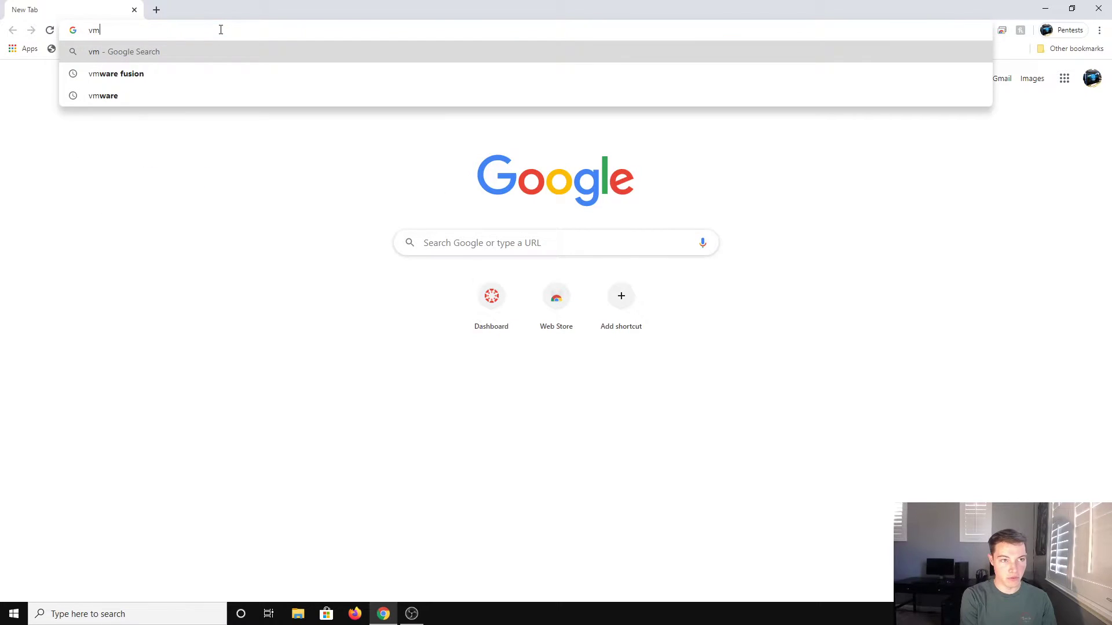
pyautogui.press('Return')
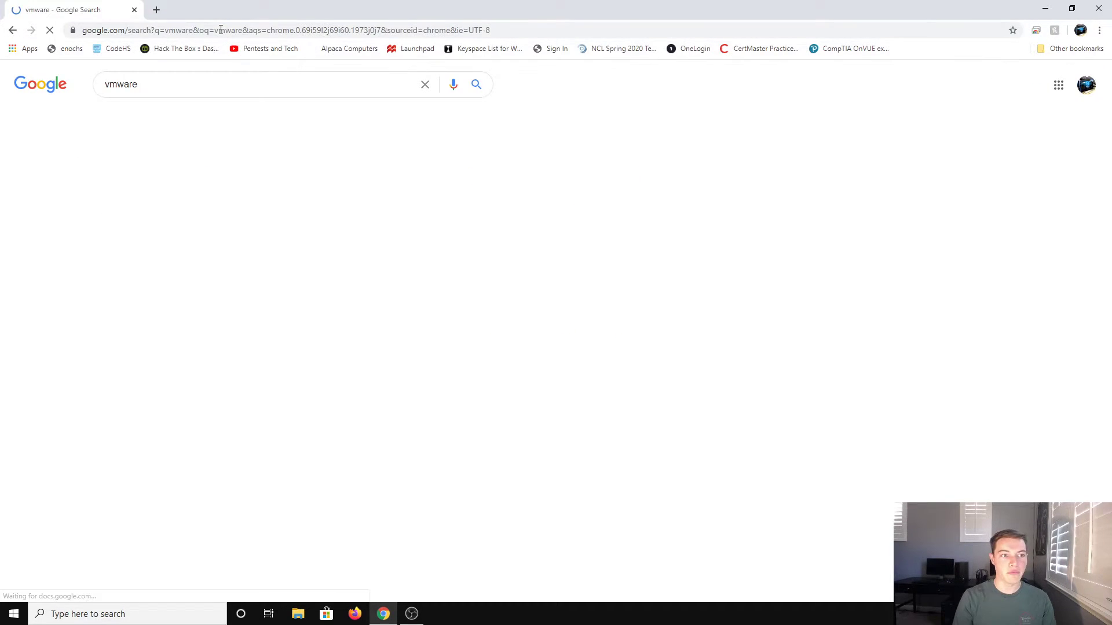
pyautogui.click(175, 267)
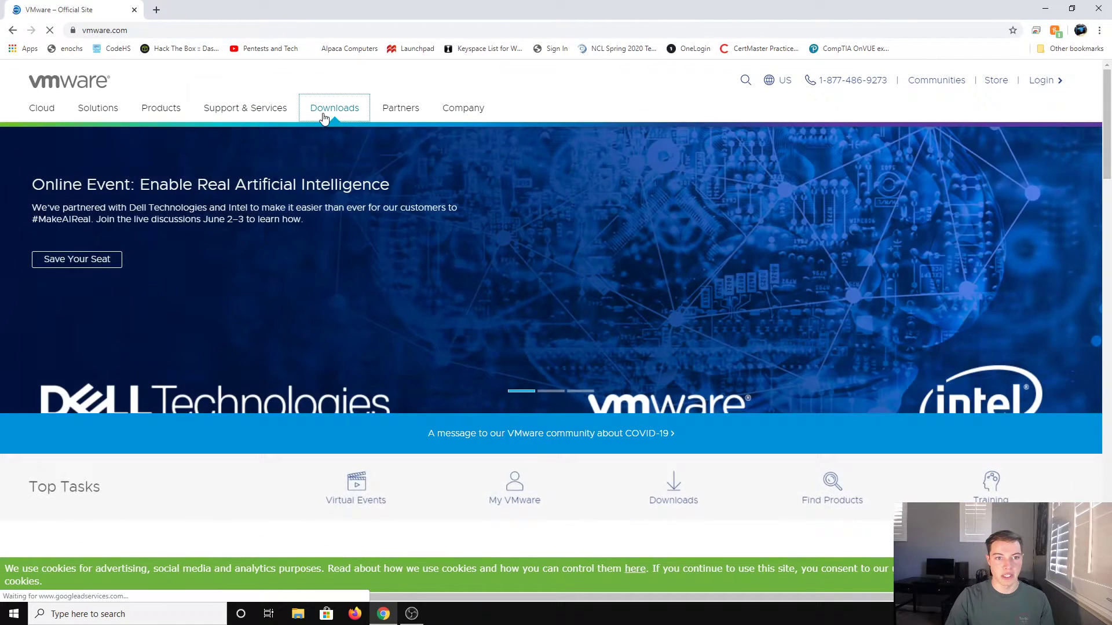
# Download the Workstation 15.5 Player Windows installer from Free Product Downloads.
pyautogui.click(330, 109)
pyautogui.click(107, 213)
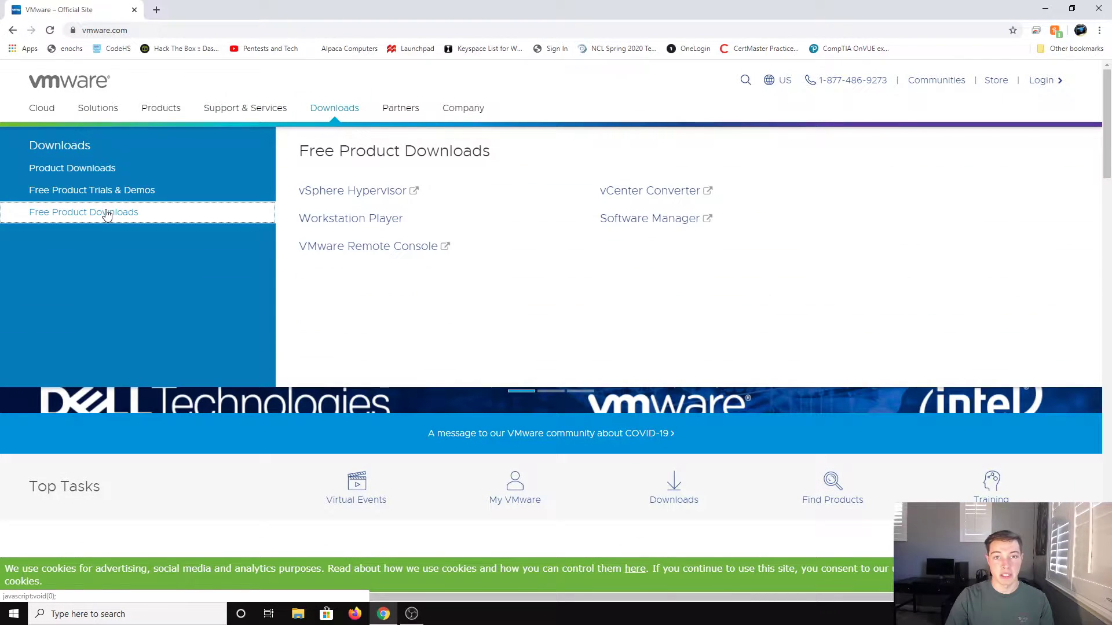
pyautogui.click(373, 226)
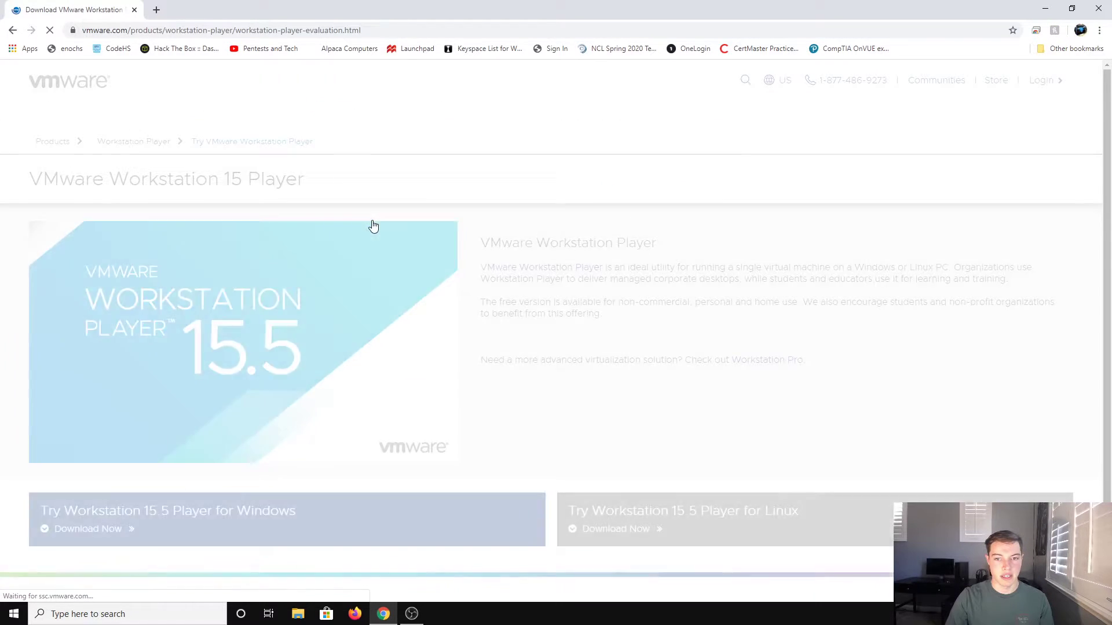
pyautogui.scroll(-1, 330, 298)
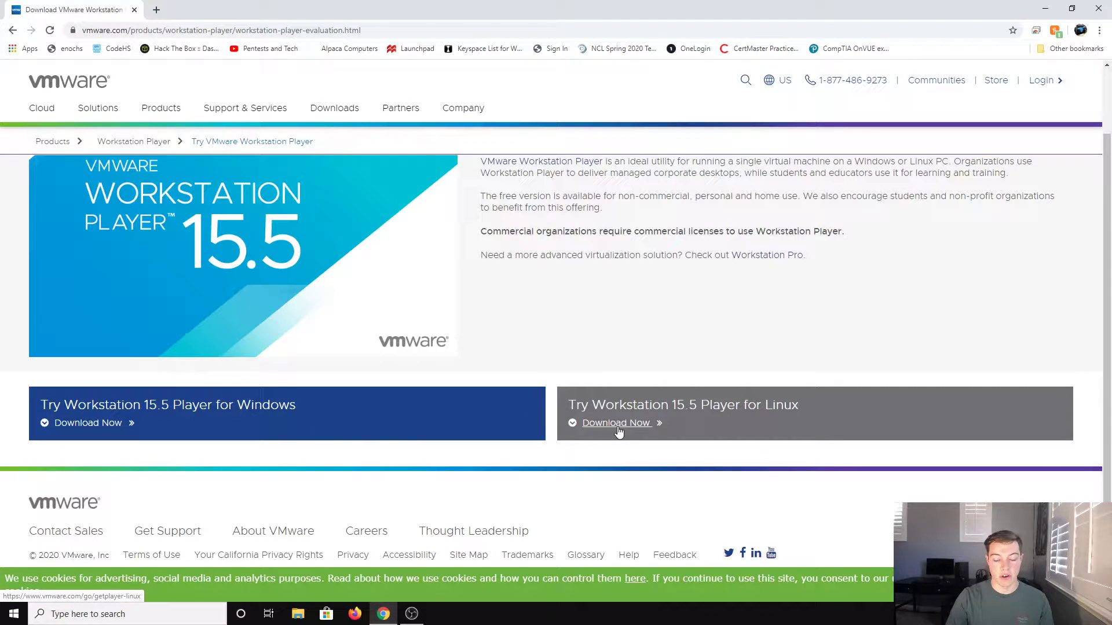
pyautogui.click(110, 424)
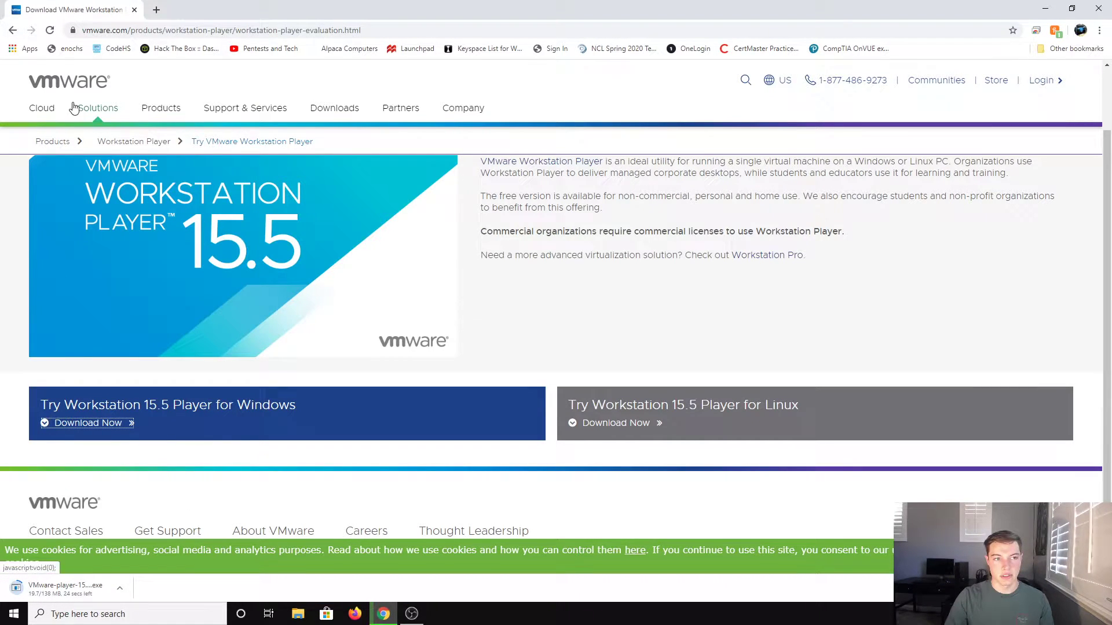
# Replace the VMware tab with a new tab and search for 'windows'.
pyautogui.click(156, 11)
pyautogui.click(134, 9)
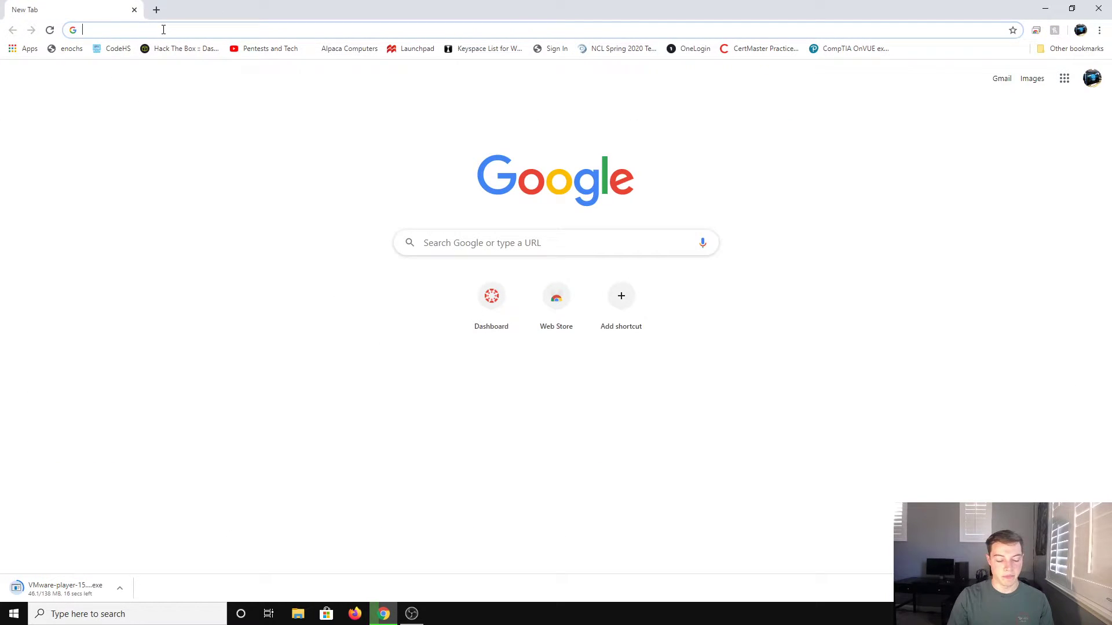
pyautogui.write('window')
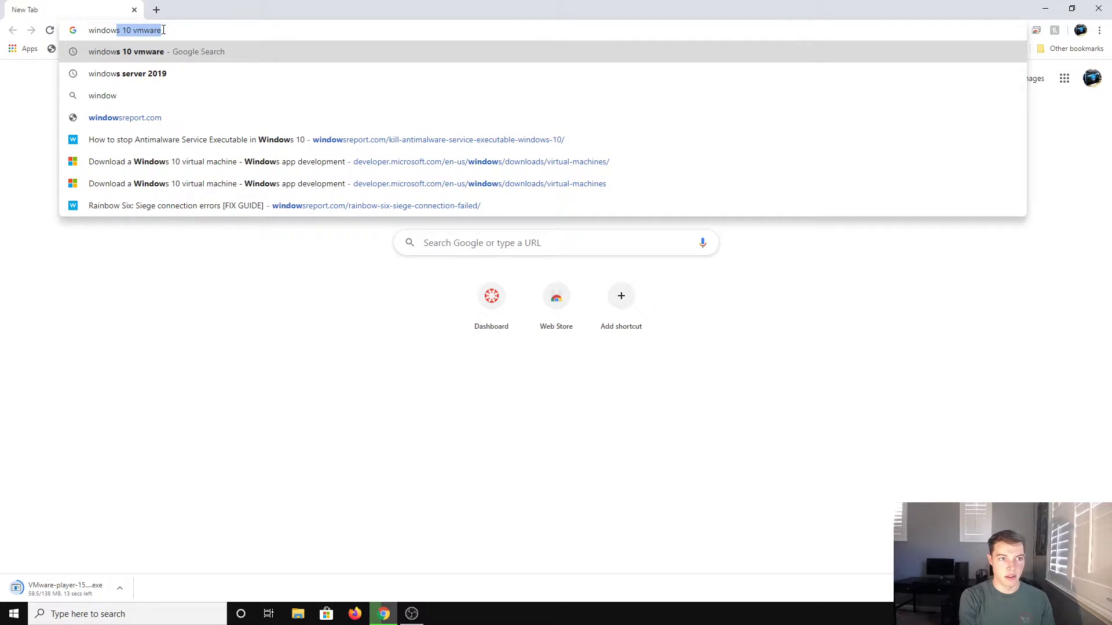
pyautogui.write('s')
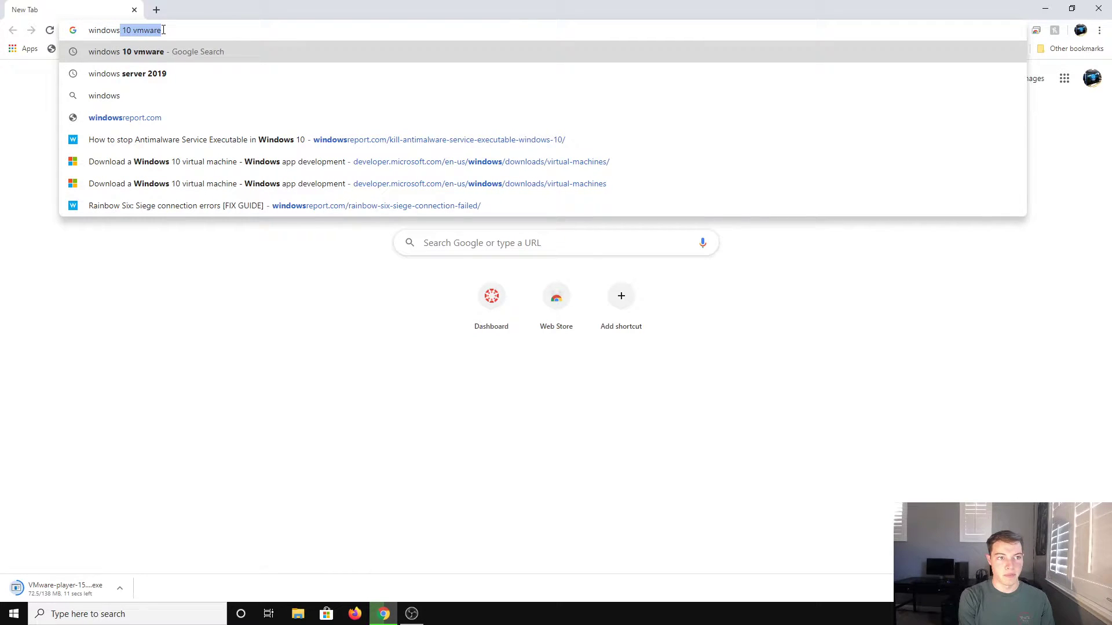
pyautogui.press('Return')
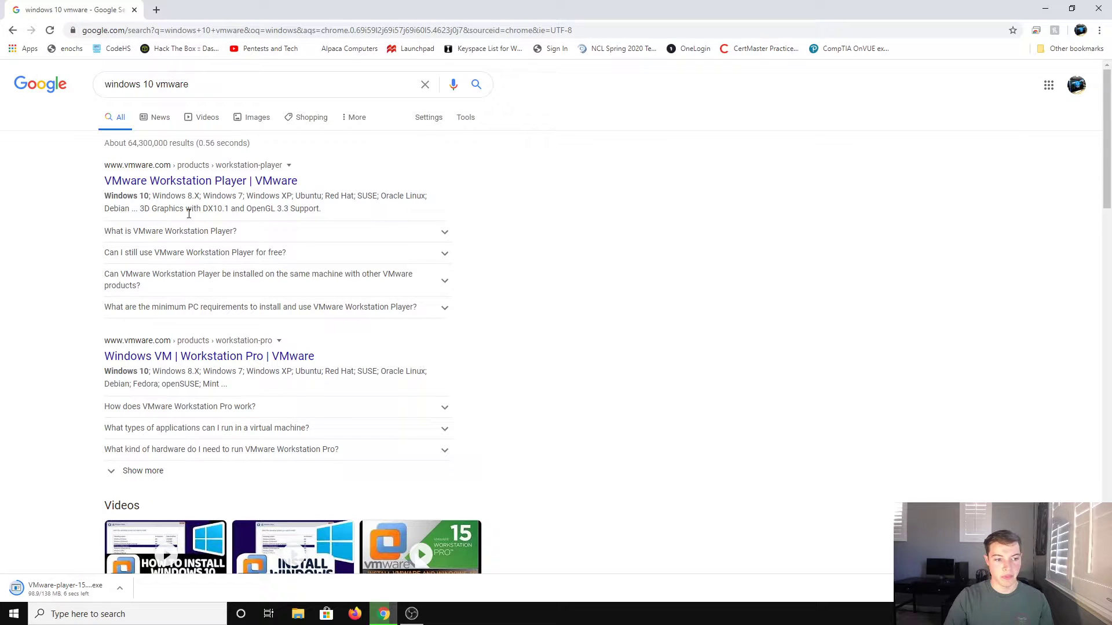
# Refine the Google search to 'windows 10 virtual machine' and scan the results.
pyautogui.scroll(-1, 188, 214)
pyautogui.scroll(1, 204, 238)
pyautogui.moveTo(191, 84); pyautogui.dragTo(161, 81)
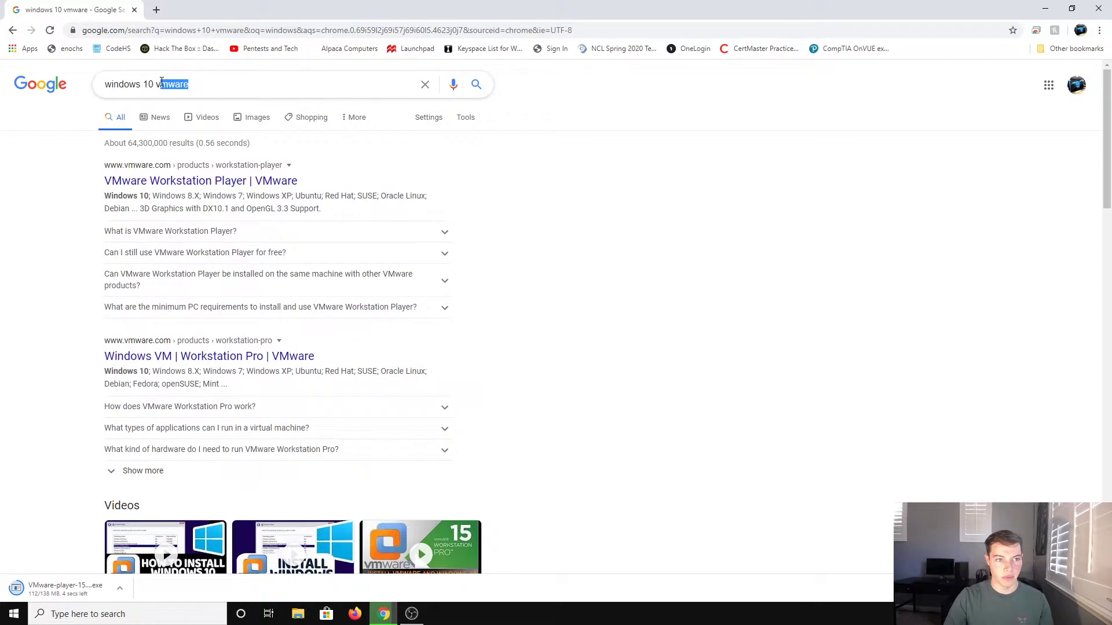
pyautogui.write('irt')
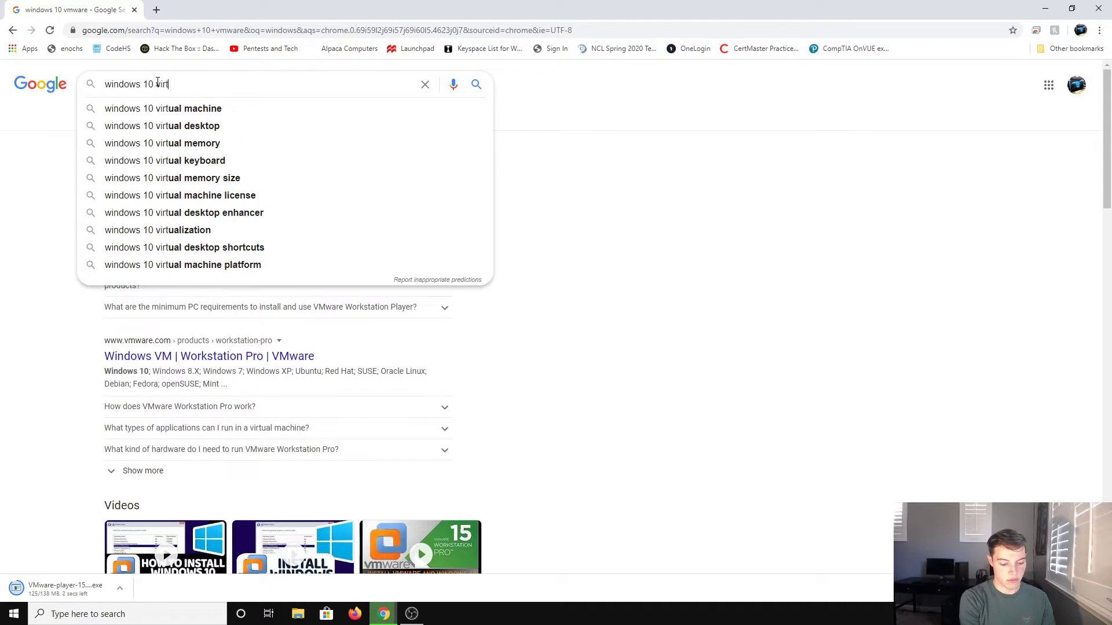
pyautogui.write('ual mac')
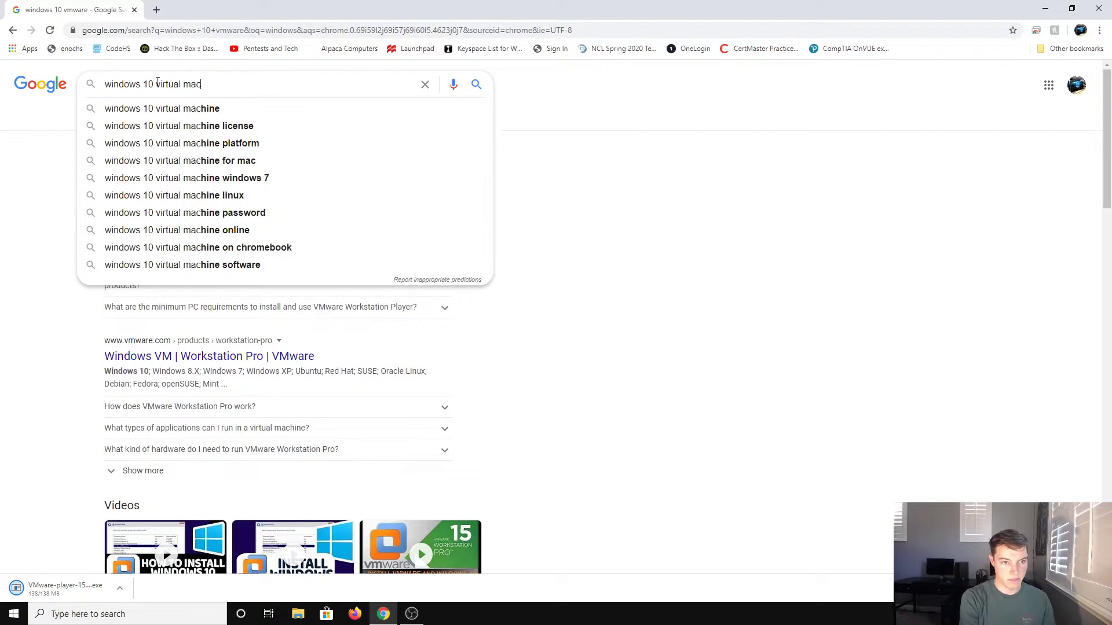
pyautogui.write('hine')
pyautogui.press('Return')
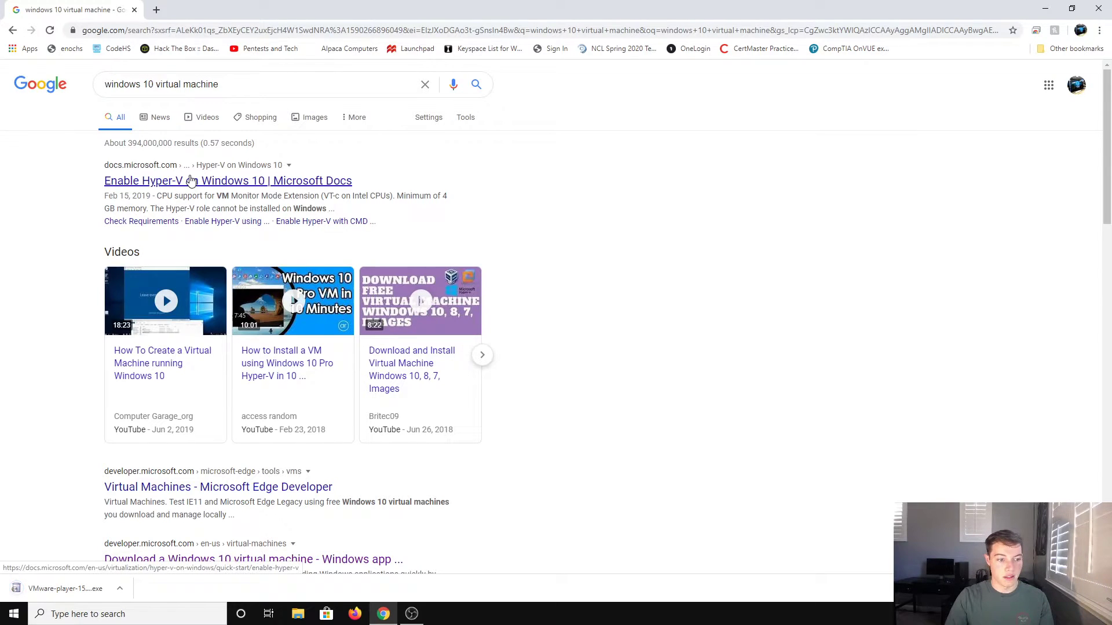
pyautogui.scroll(-3, 191, 181)
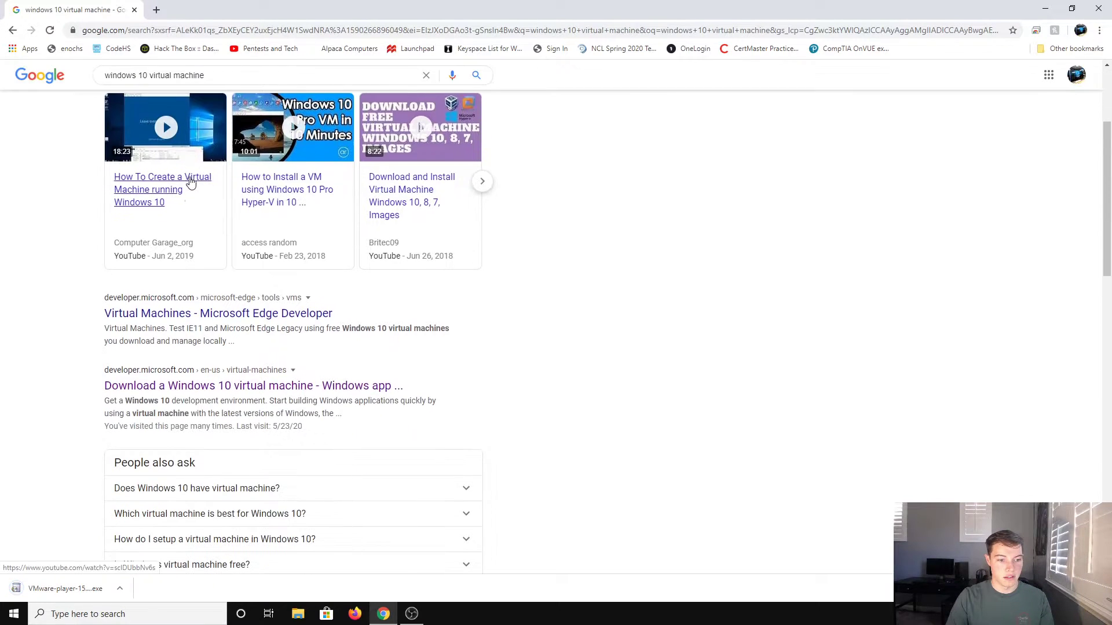
# Download the VMware build of the 20 GB Windows 10 Enterprise evaluation VM from Windows Dev Center.
pyautogui.click(245, 387)
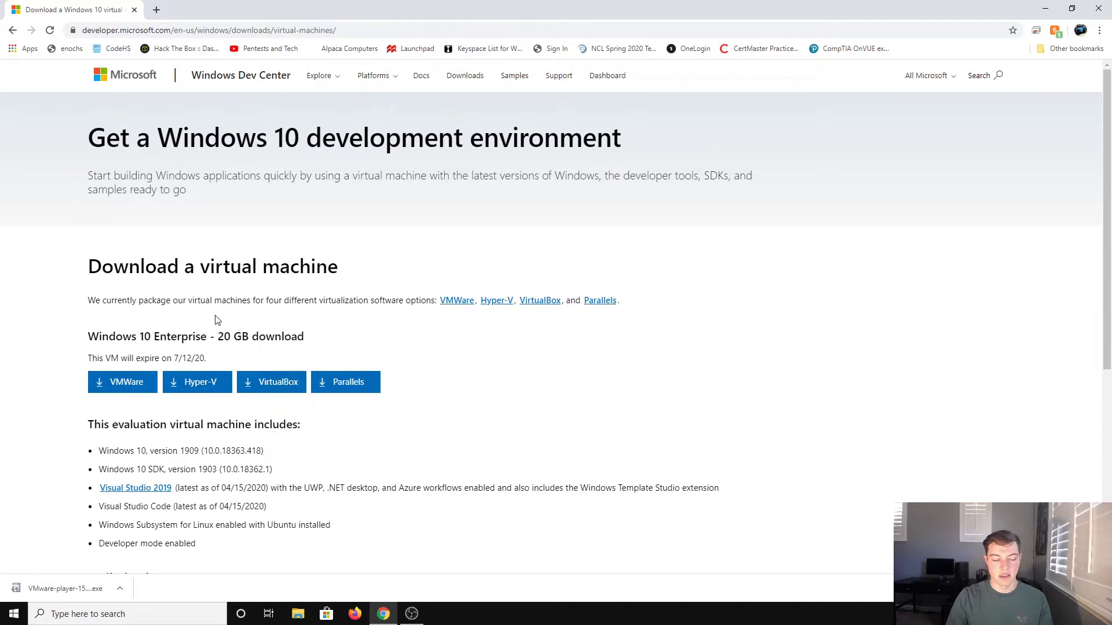
pyautogui.scroll(-1, 217, 320)
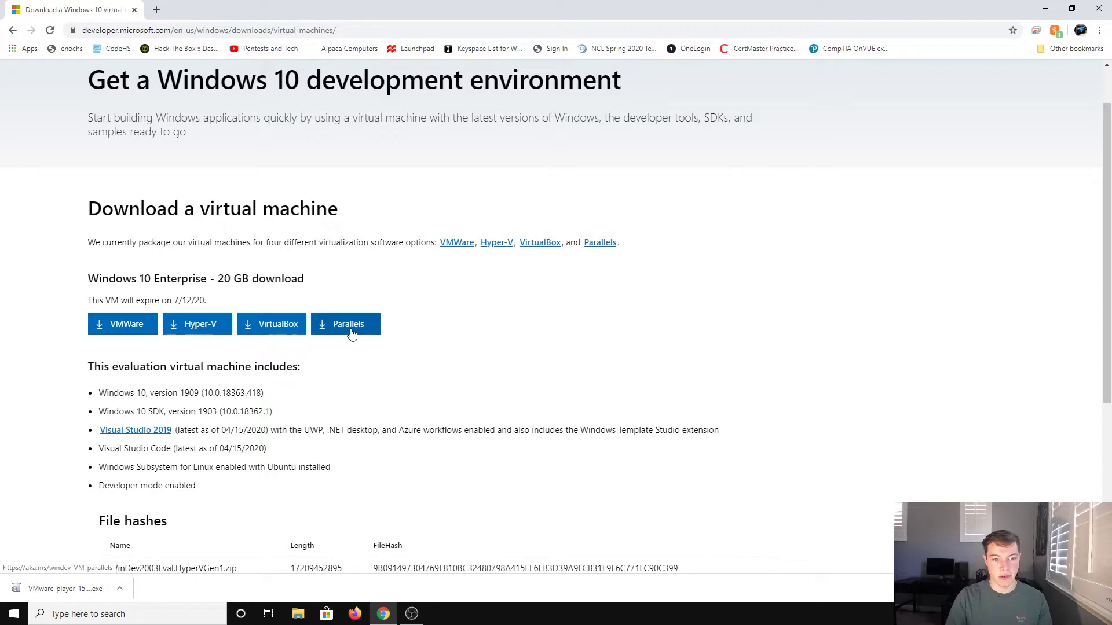
pyautogui.click(135, 325)
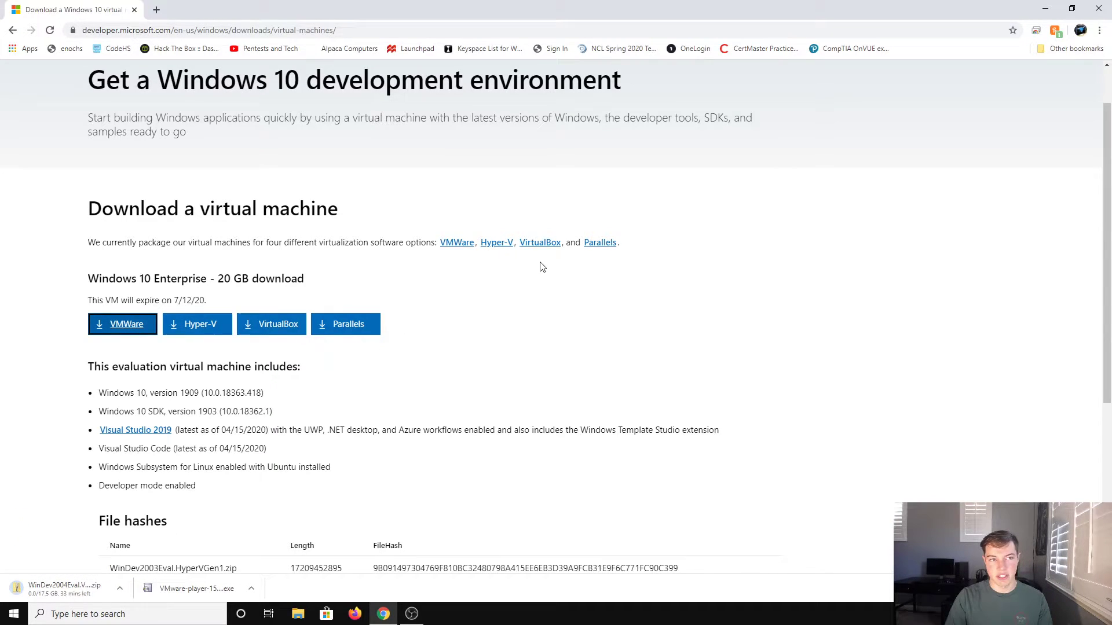
pyautogui.moveTo(216, 282); pyautogui.dragTo(304, 281)
pyautogui.click(305, 281)
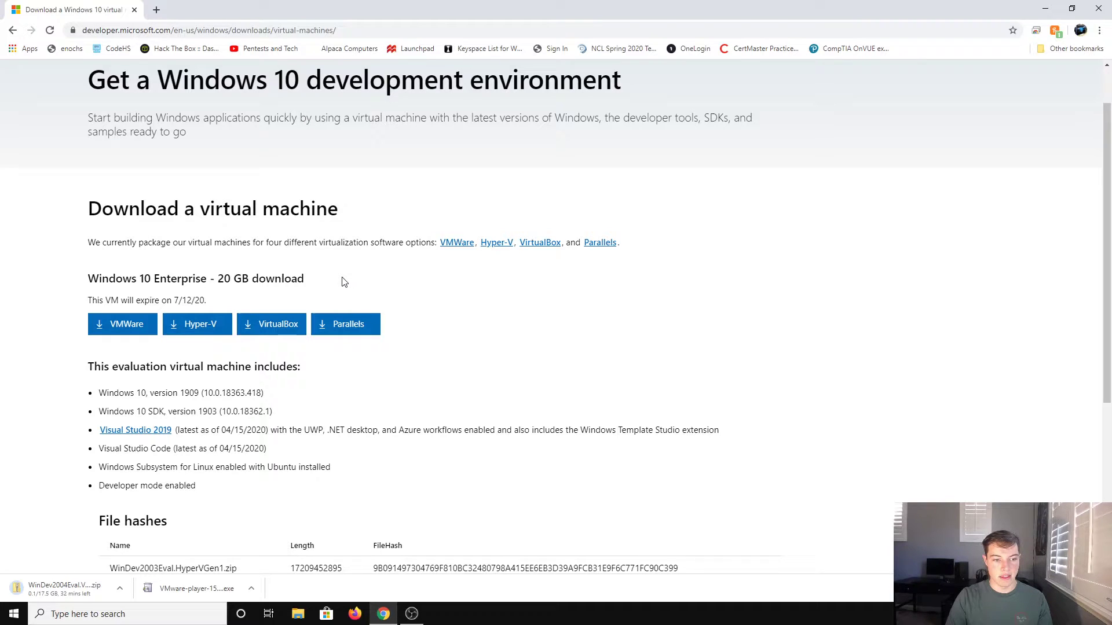
pyautogui.scroll(-1, 344, 282)
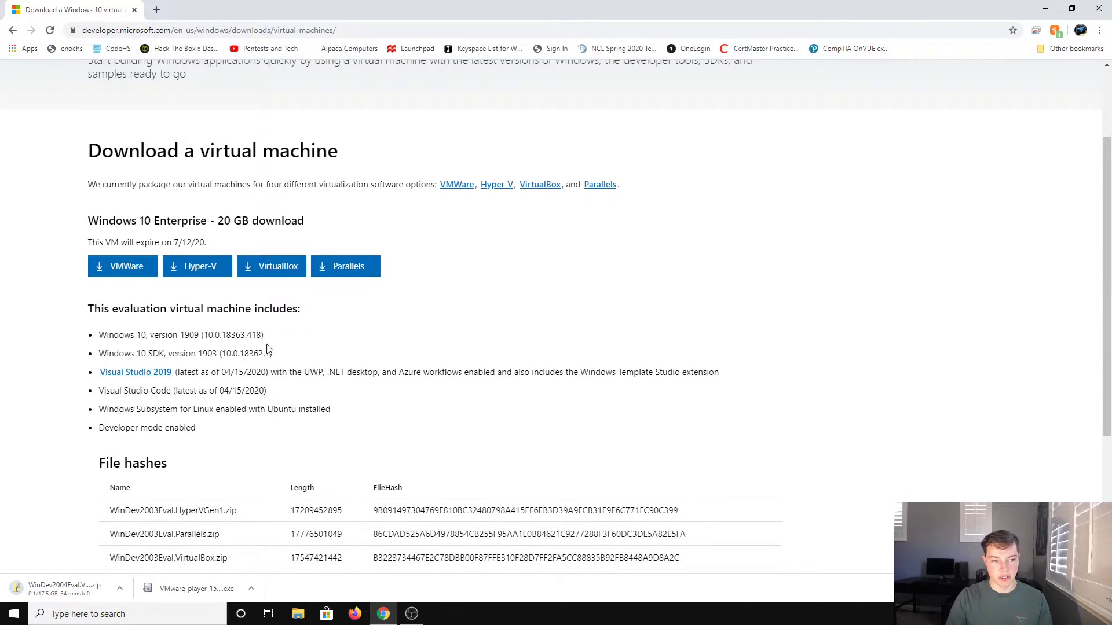
pyautogui.moveTo(137, 355); pyautogui.dragTo(165, 354)
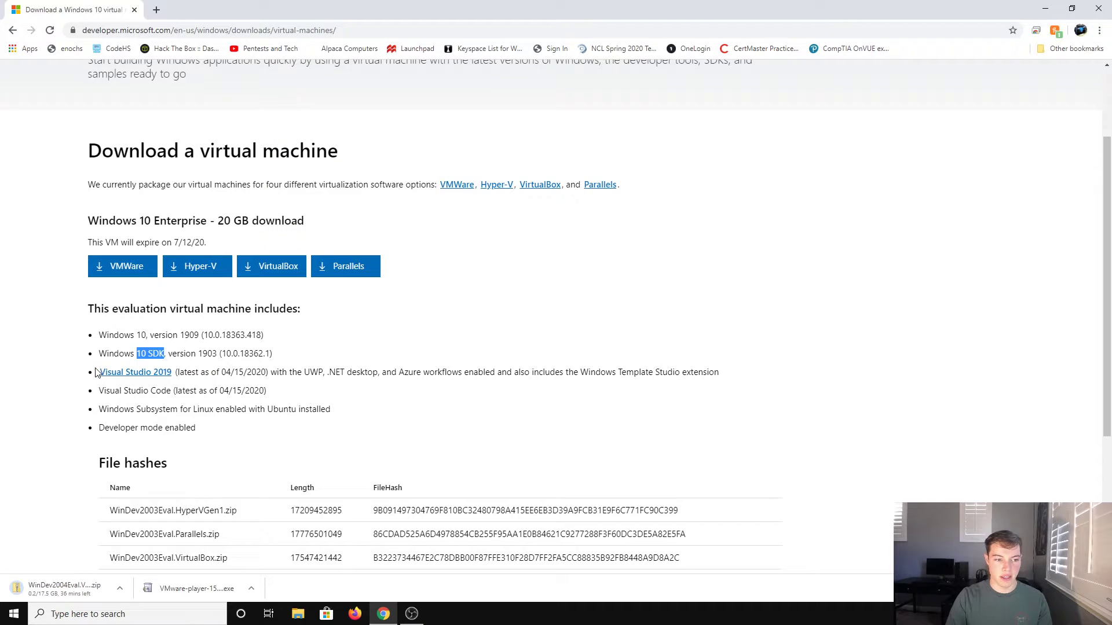
pyautogui.moveTo(101, 392); pyautogui.dragTo(172, 393)
pyautogui.moveTo(97, 410); pyautogui.dragTo(224, 409)
pyautogui.moveTo(99, 429); pyautogui.dragTo(231, 434)
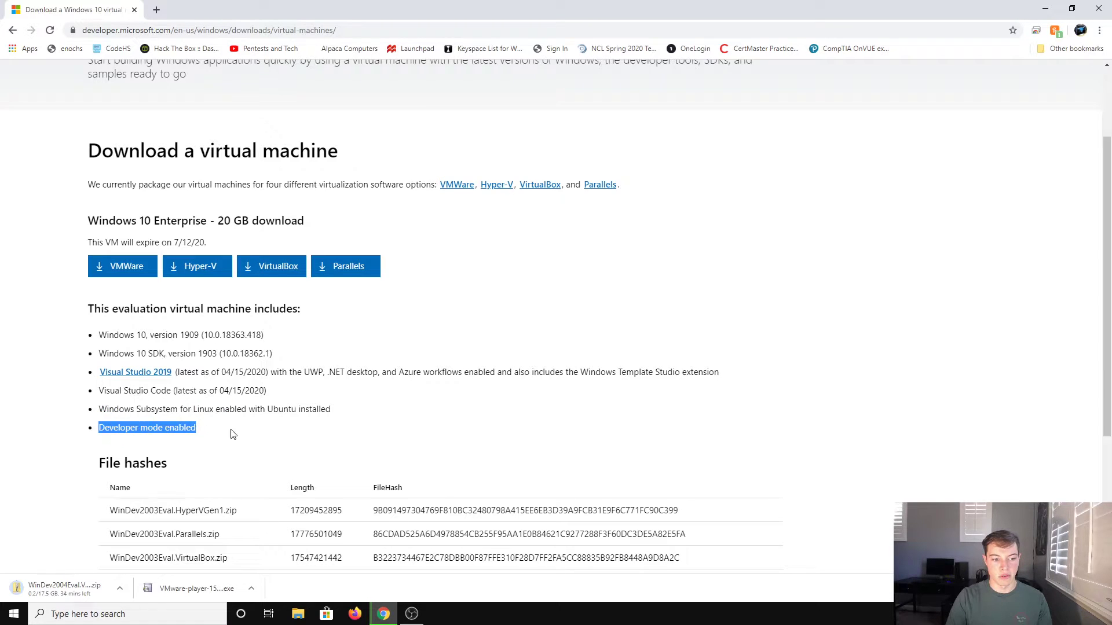
pyautogui.click(234, 434)
pyautogui.scroll(-1, 299, 408)
pyautogui.scroll(-2, 299, 408)
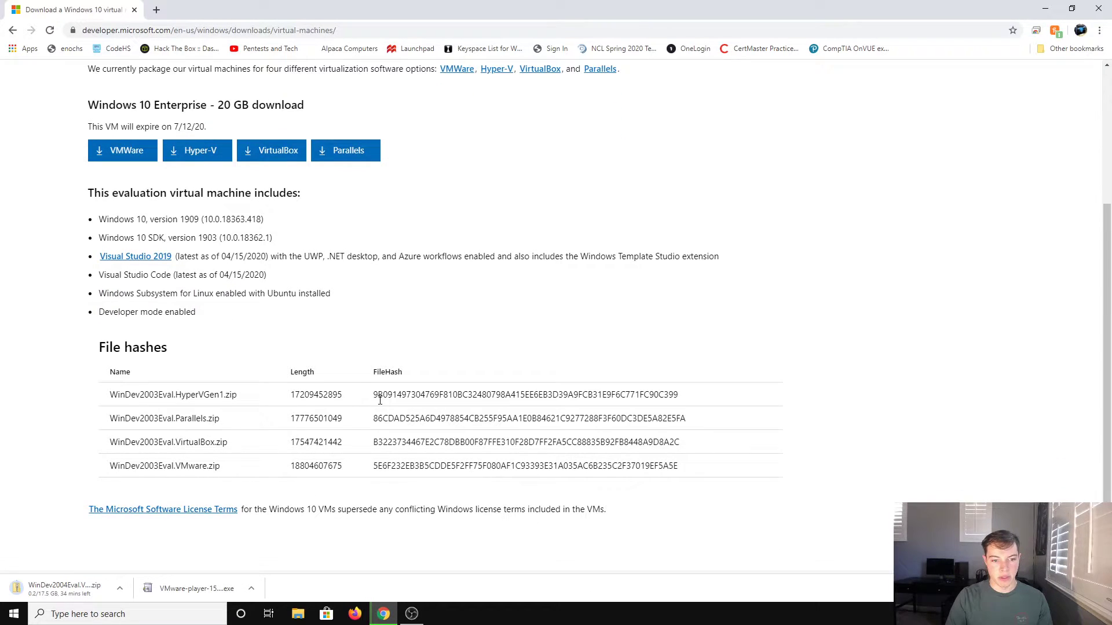
pyautogui.moveTo(374, 394); pyautogui.dragTo(685, 393)
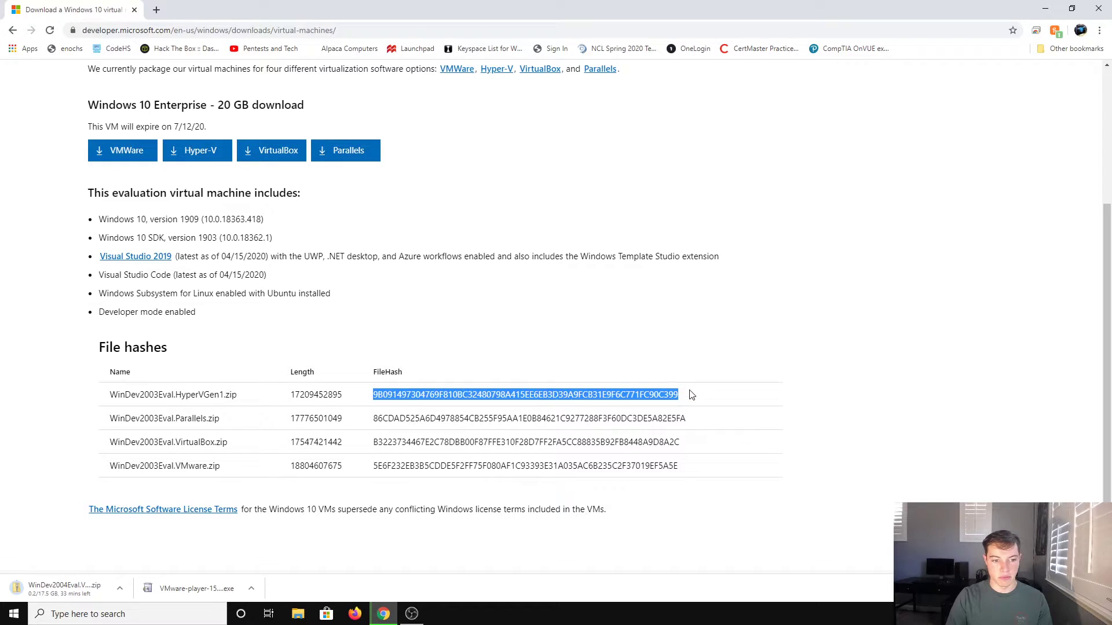
pyautogui.click(690, 395)
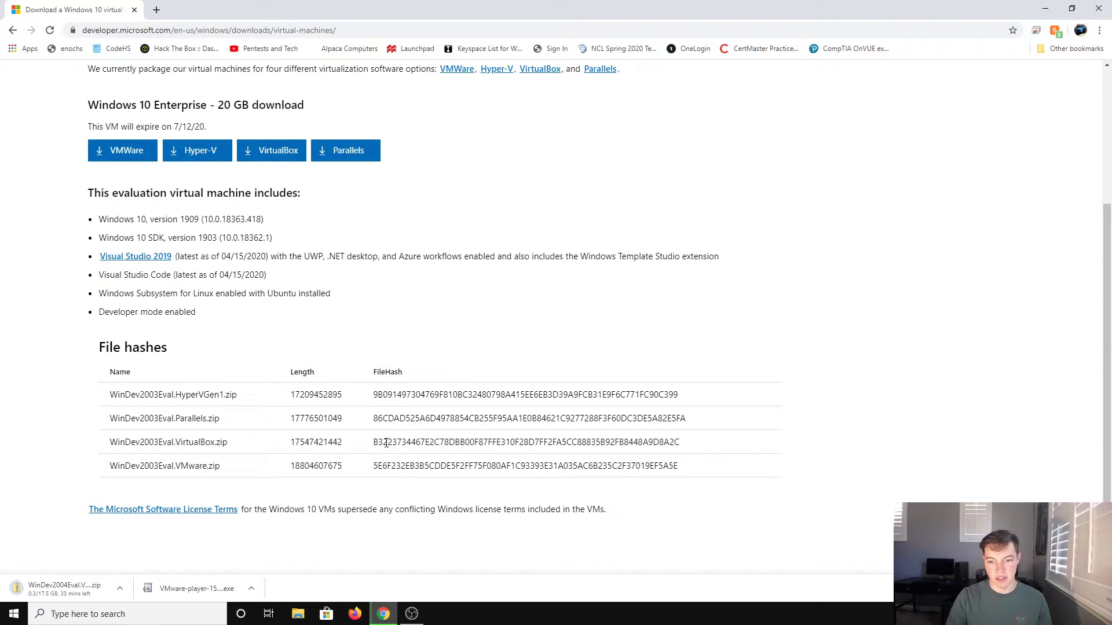
pyautogui.scroll(4, 636, 389)
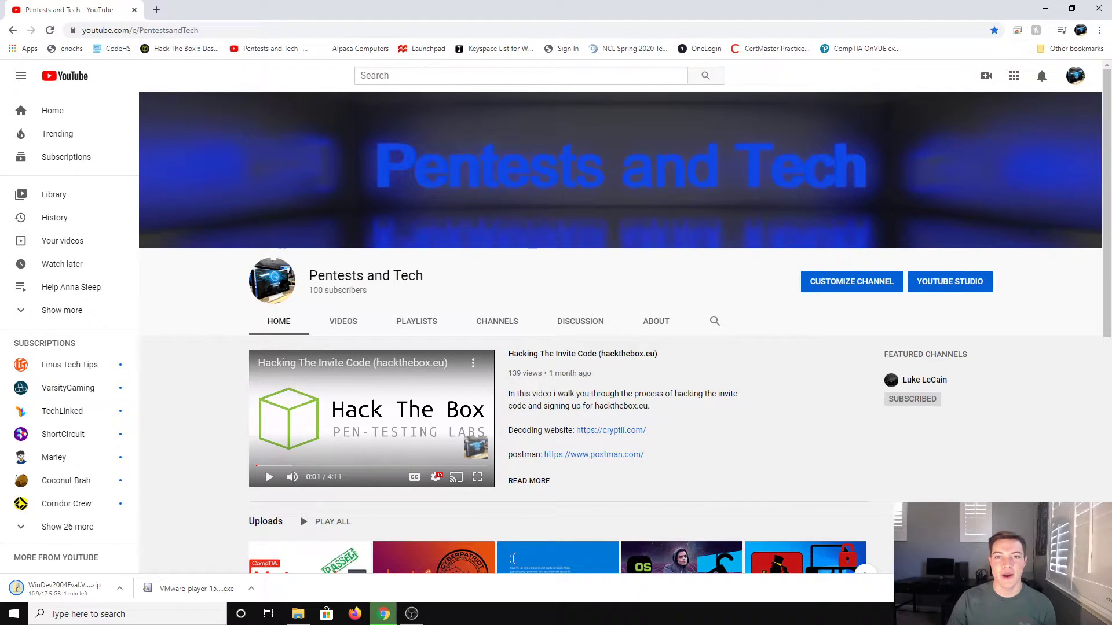
# Highlight the channel's subscriber count, then switch to File Explorer's Downloads folder.
pyautogui.moveTo(310, 291); pyautogui.dragTo(372, 301)
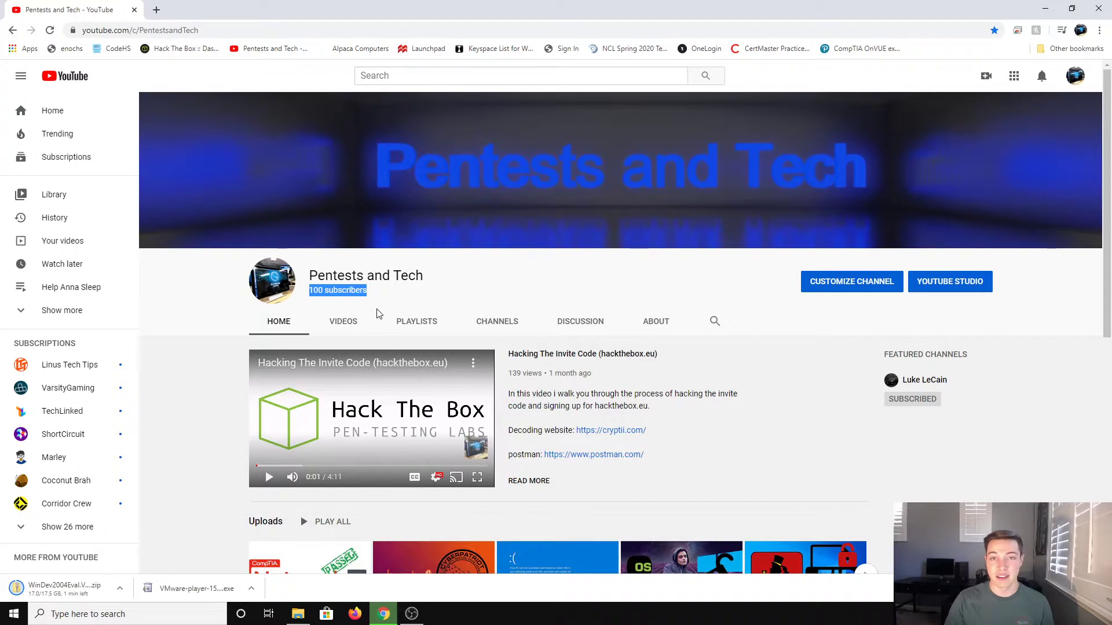
pyautogui.hotkey('alt', 'Tab')
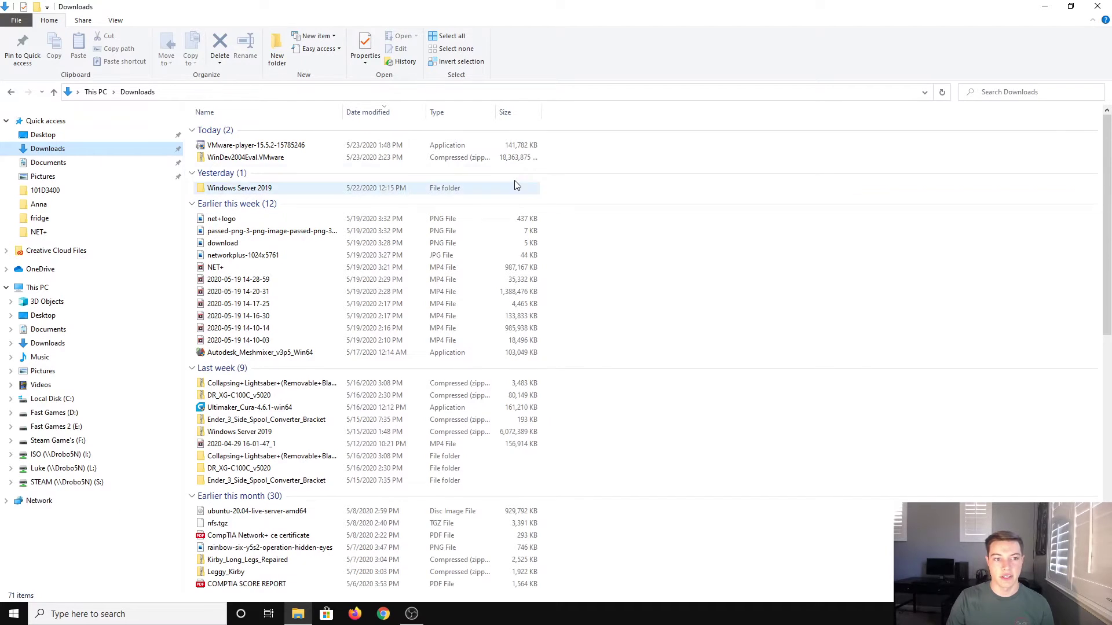
# Extract the WinDev2004Eval.VMware zip into a matching folder and select its OVF file.
pyautogui.click(423, 159)
pyautogui.rightClick(422, 160)
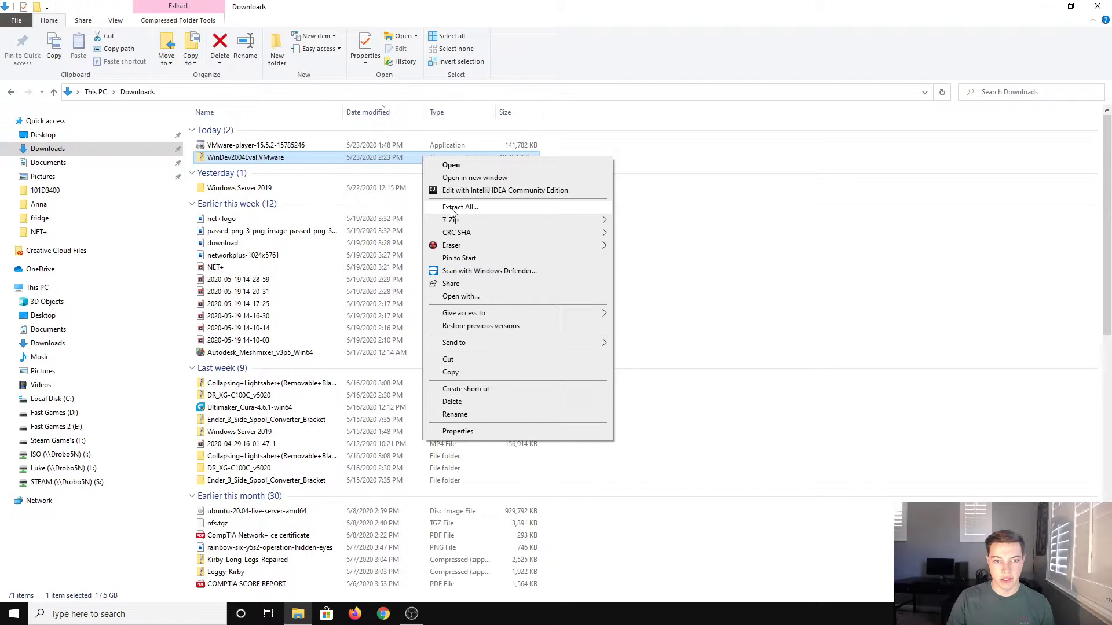
pyautogui.click(474, 207)
pyautogui.click(666, 421)
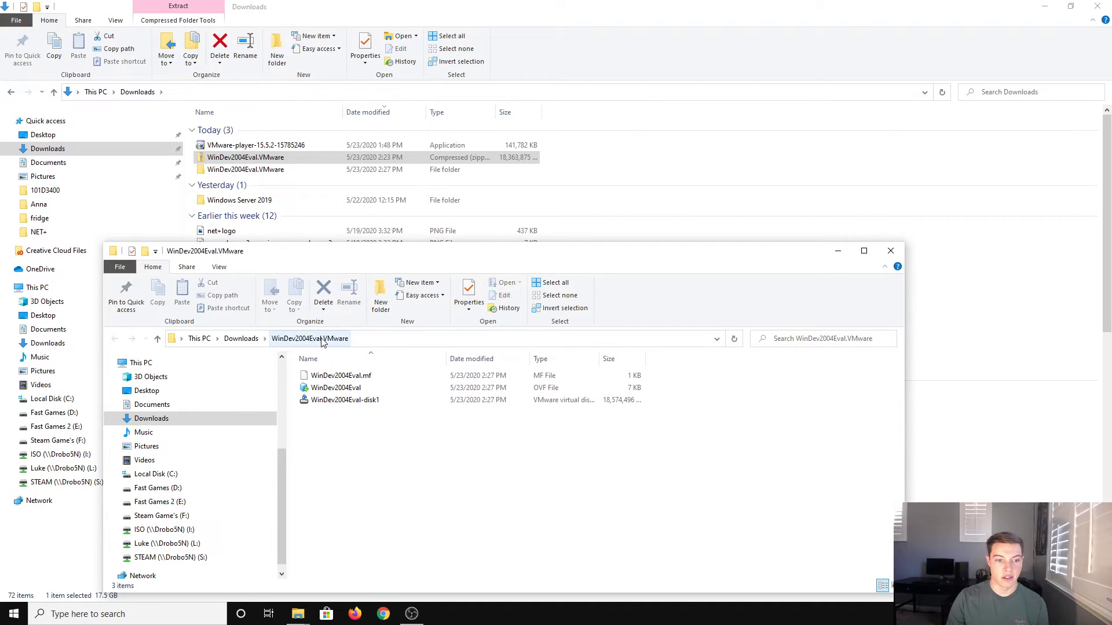
pyautogui.click(355, 390)
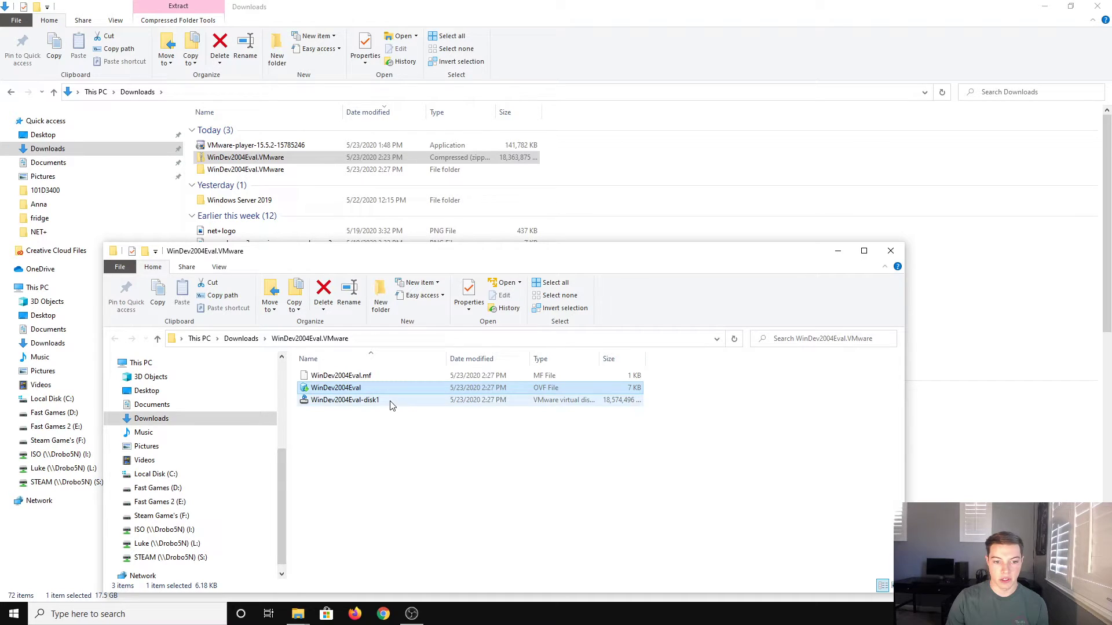
# Close the extracted folder's window and copy the WinDev2004Eval.VMware folder.
pyautogui.click(890, 251)
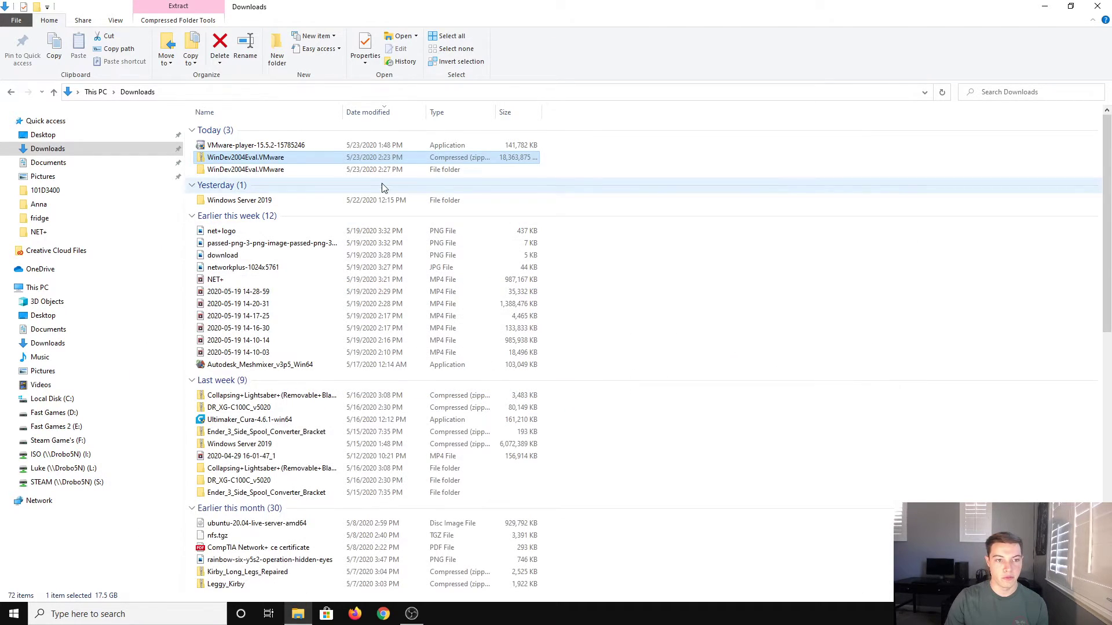
pyautogui.rightClick(305, 170)
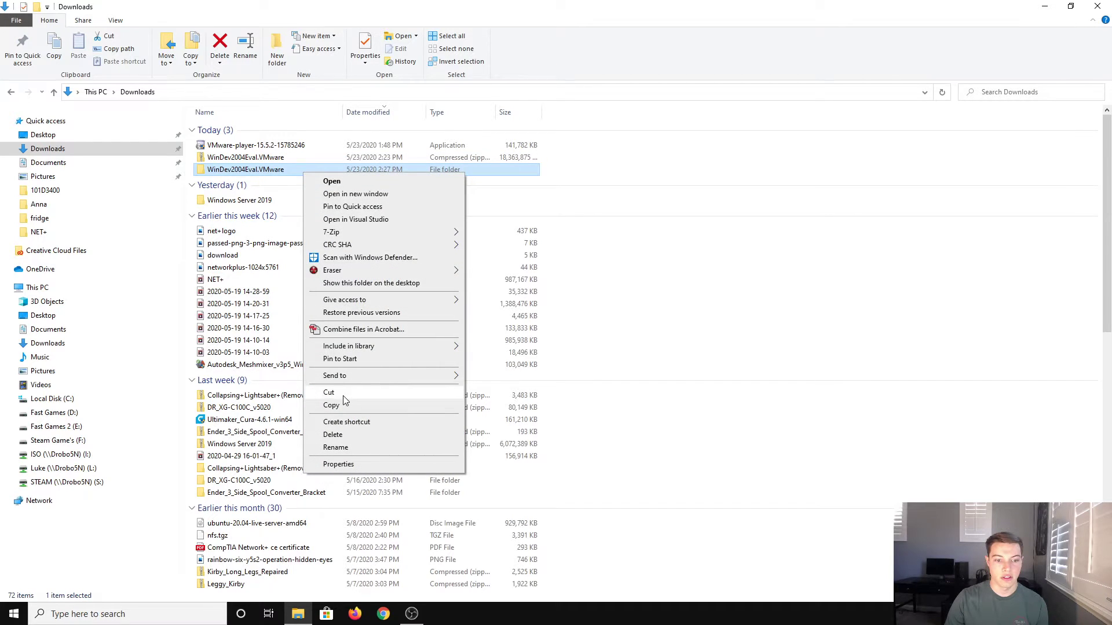
pyautogui.click(331, 406)
# Paste the folder into Documents\Virtual Machines.
pyautogui.click(99, 163)
pyautogui.scroll(-6, 370, 381)
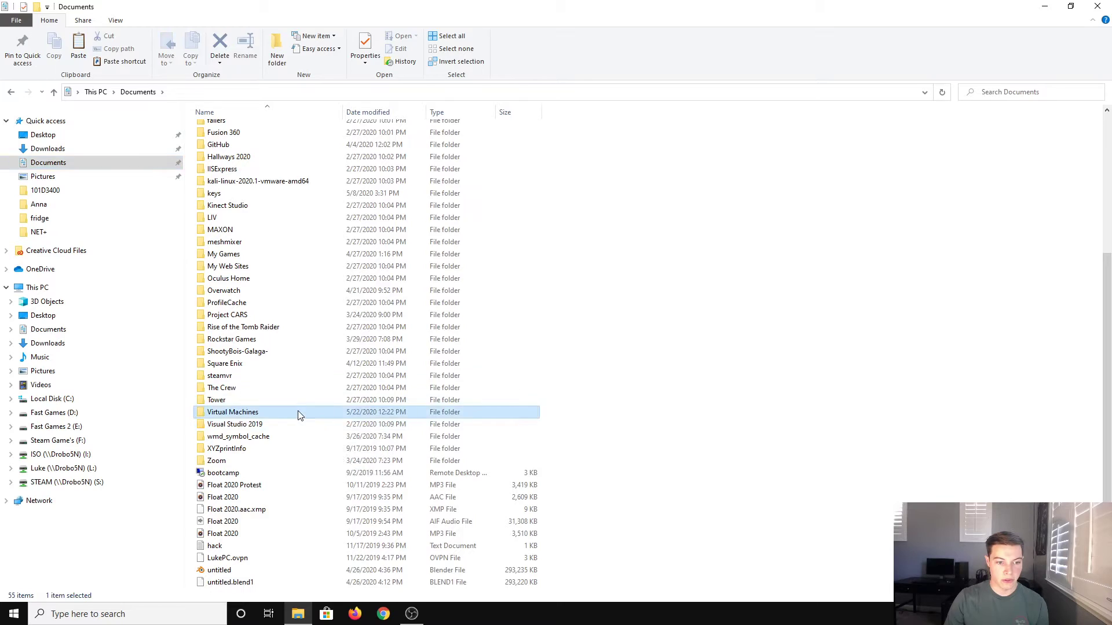
pyautogui.doubleClick(298, 412)
pyautogui.rightClick(255, 197)
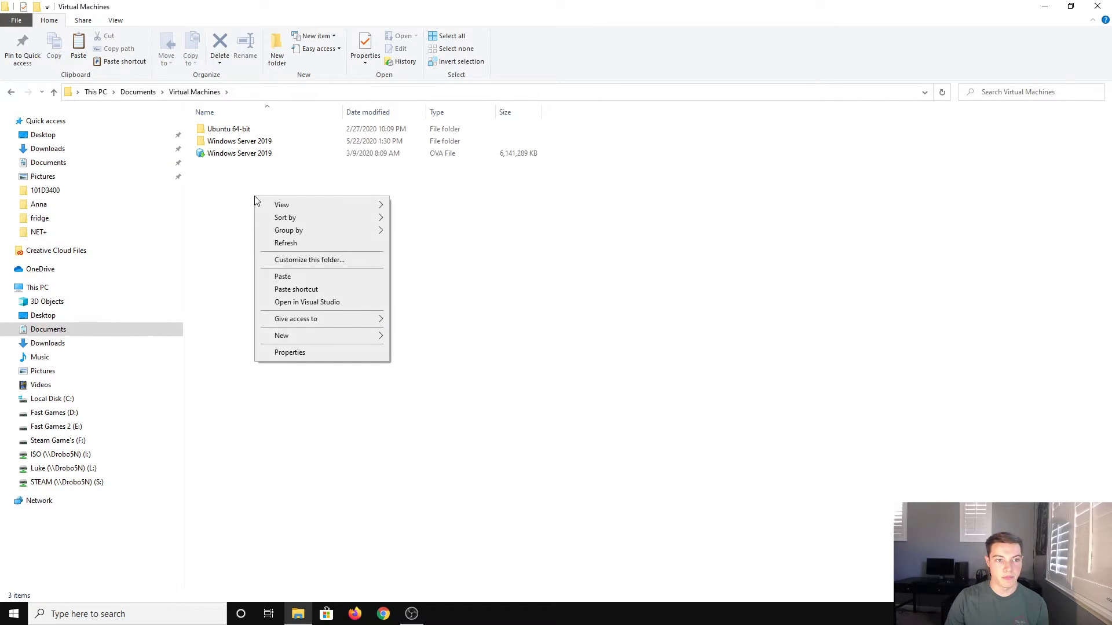
pyautogui.moveTo(296, 327)
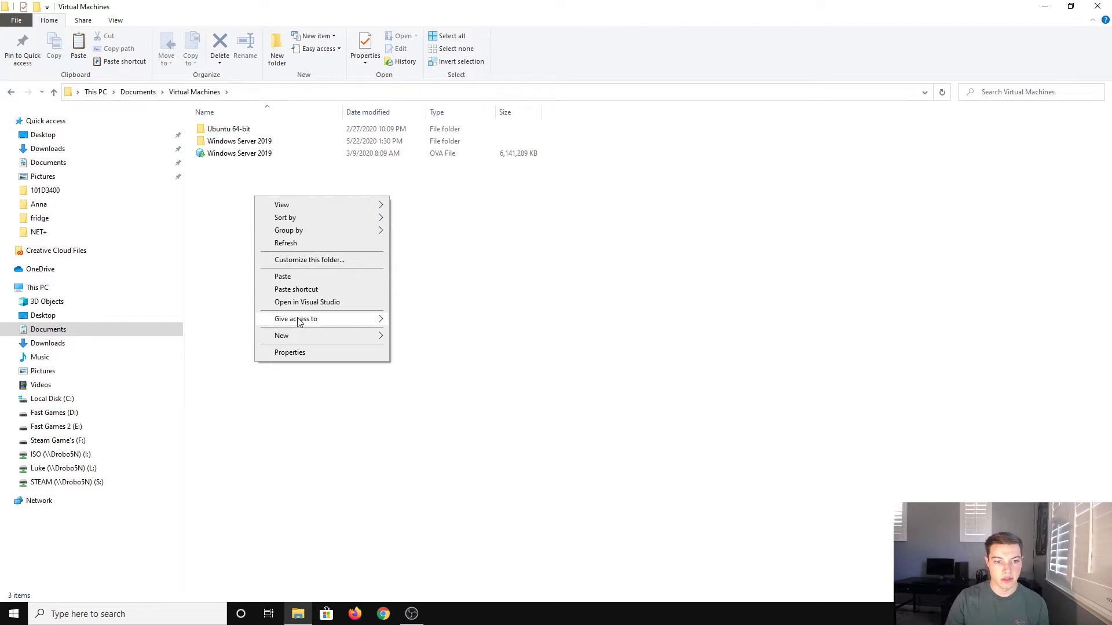
pyautogui.click(310, 276)
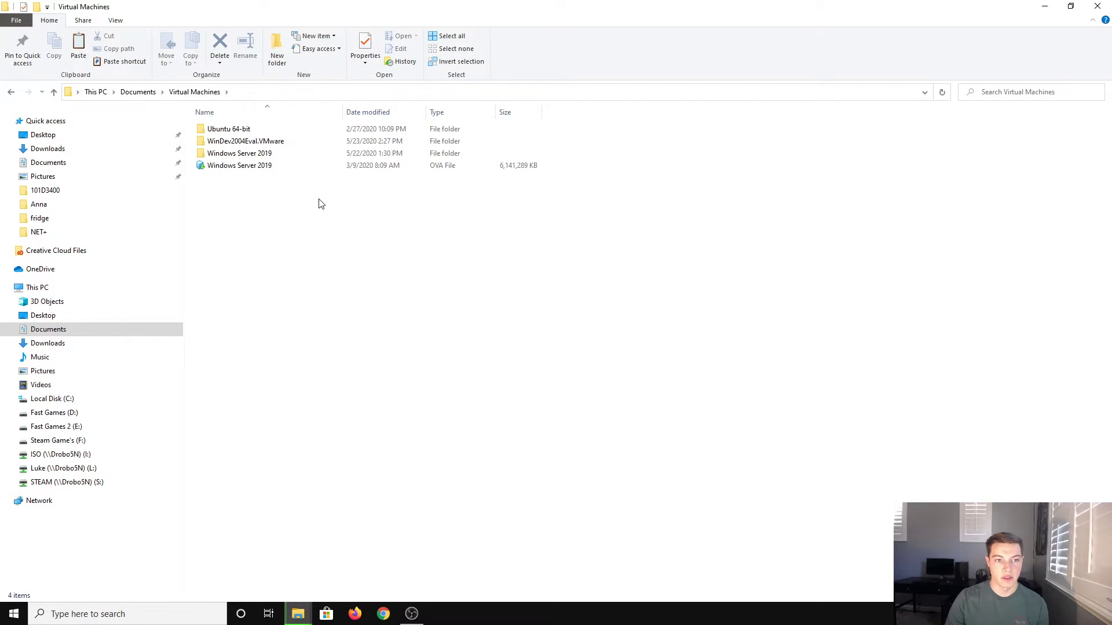
# Minimize File Explorer and move the copy progress window to the right.
pyautogui.click(1044, 6)
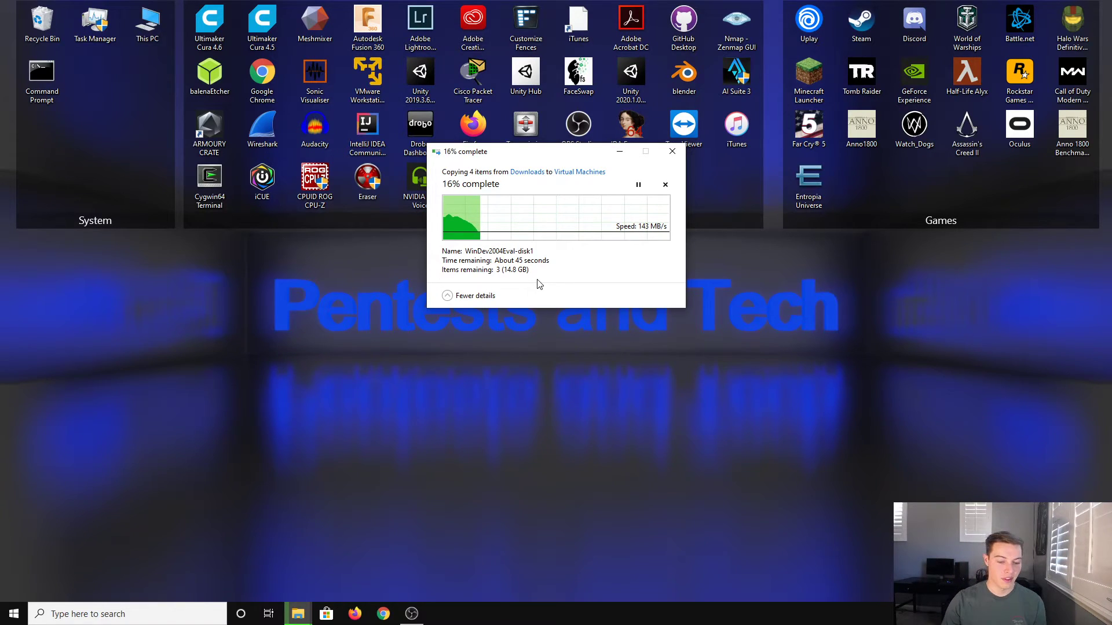
pyautogui.moveTo(544, 162); pyautogui.dragTo(969, 214)
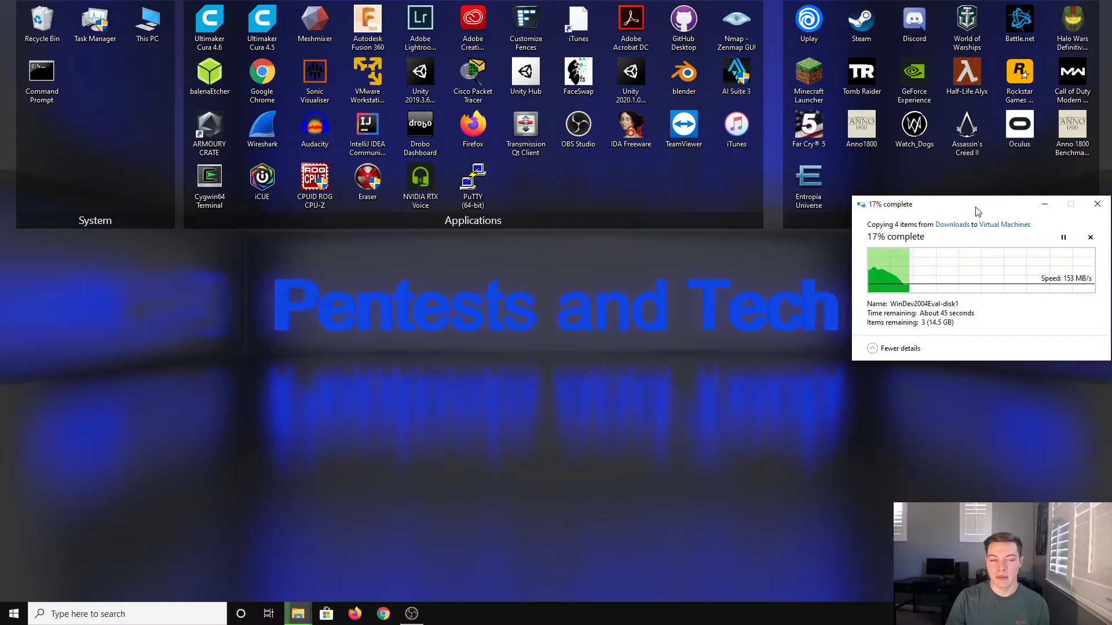
pyautogui.click(369, 77)
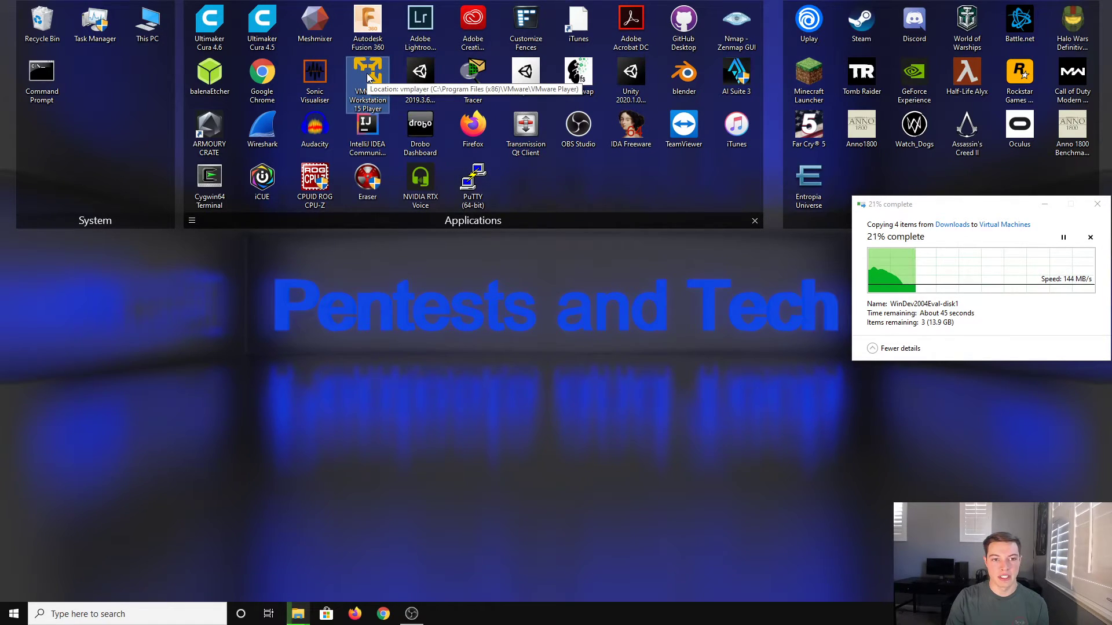
# Launch Workstation 15 Player, view the Windows Server 2019, Kali and Ubuntu entries, then return Home.
pyautogui.doubleClick(368, 77)
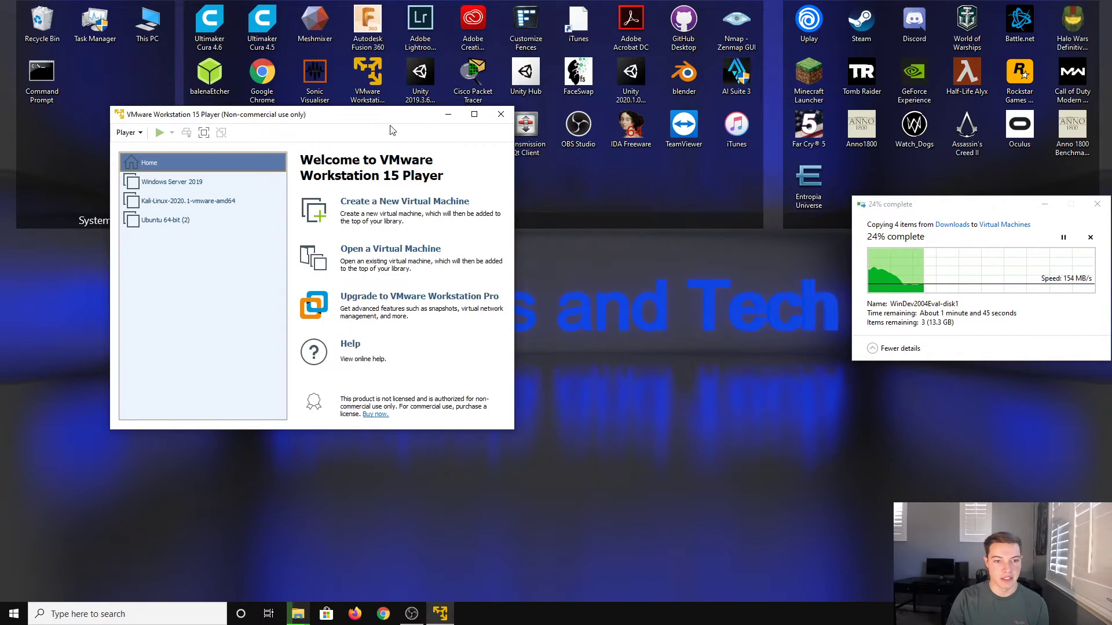
pyautogui.click(192, 183)
pyautogui.click(185, 201)
pyautogui.click(174, 220)
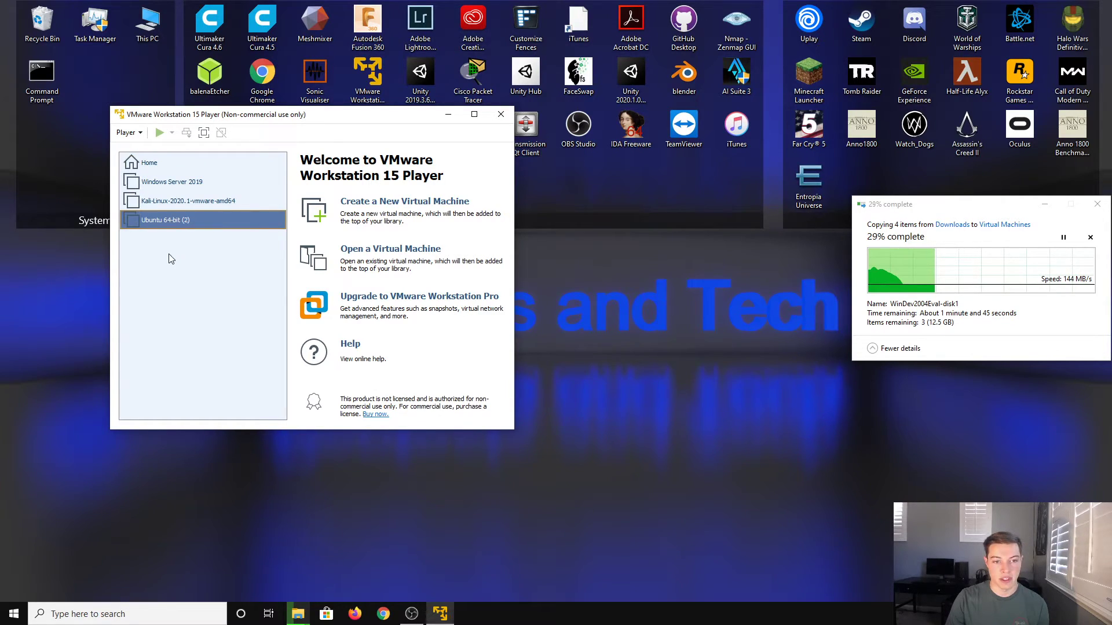
pyautogui.click(139, 164)
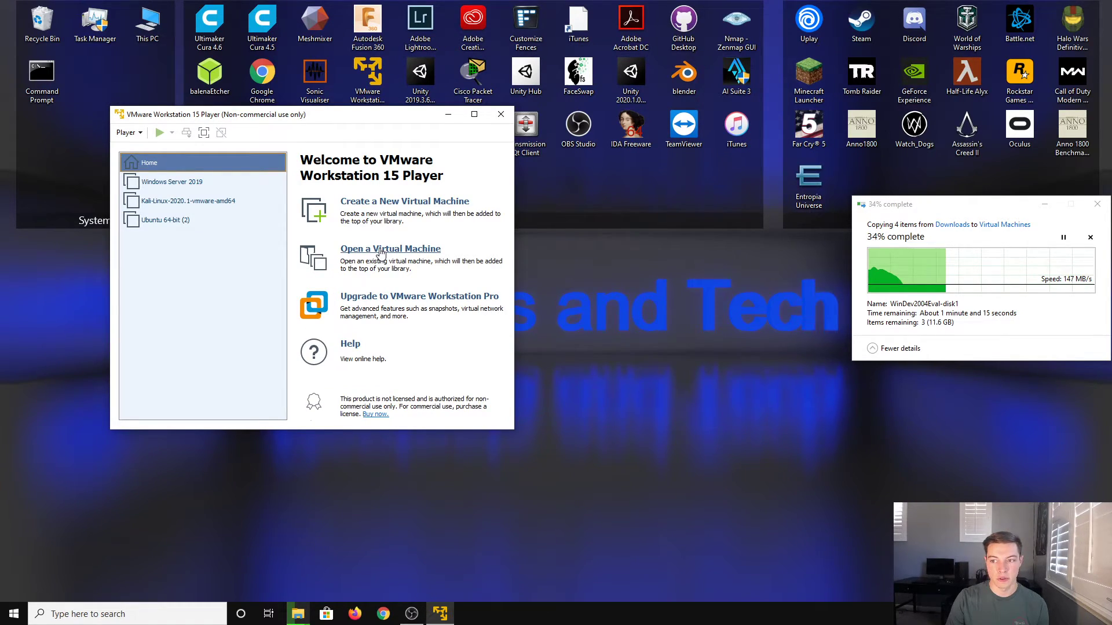
# Browse into the WinDev2004Eval.VMware folder and select the WinDev2004Eval OVF.
pyautogui.click(380, 251)
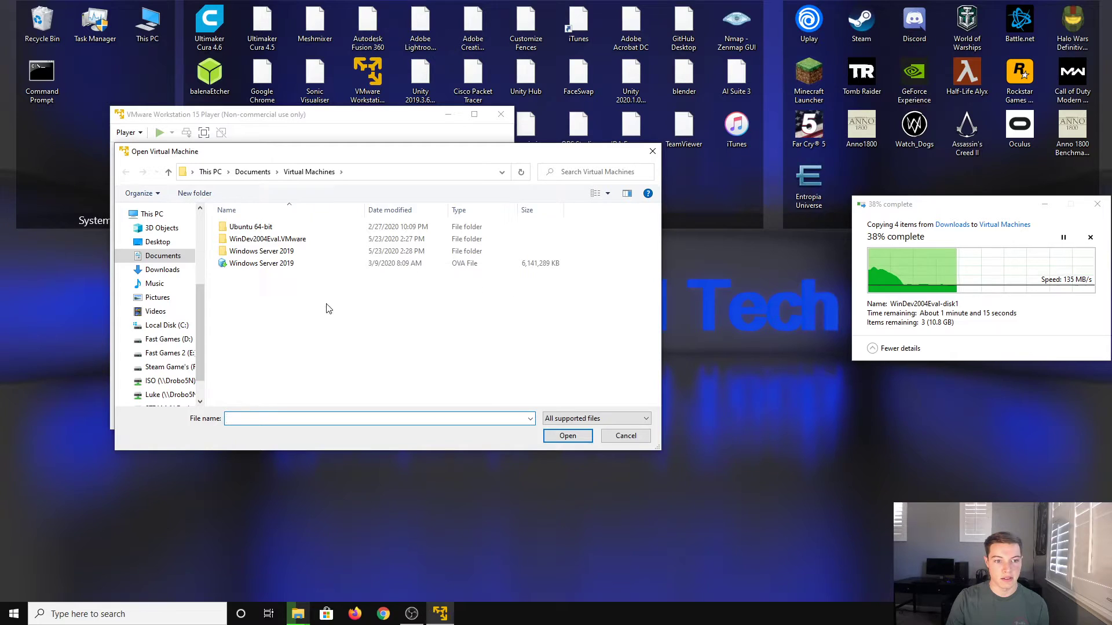
pyautogui.doubleClick(293, 239)
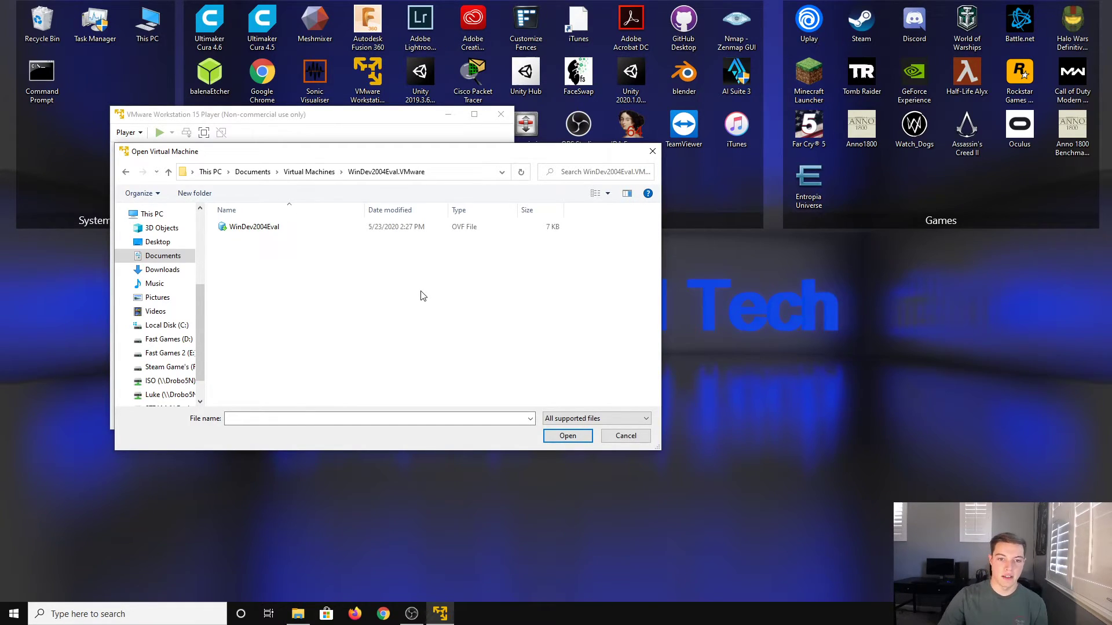
pyautogui.click(443, 230)
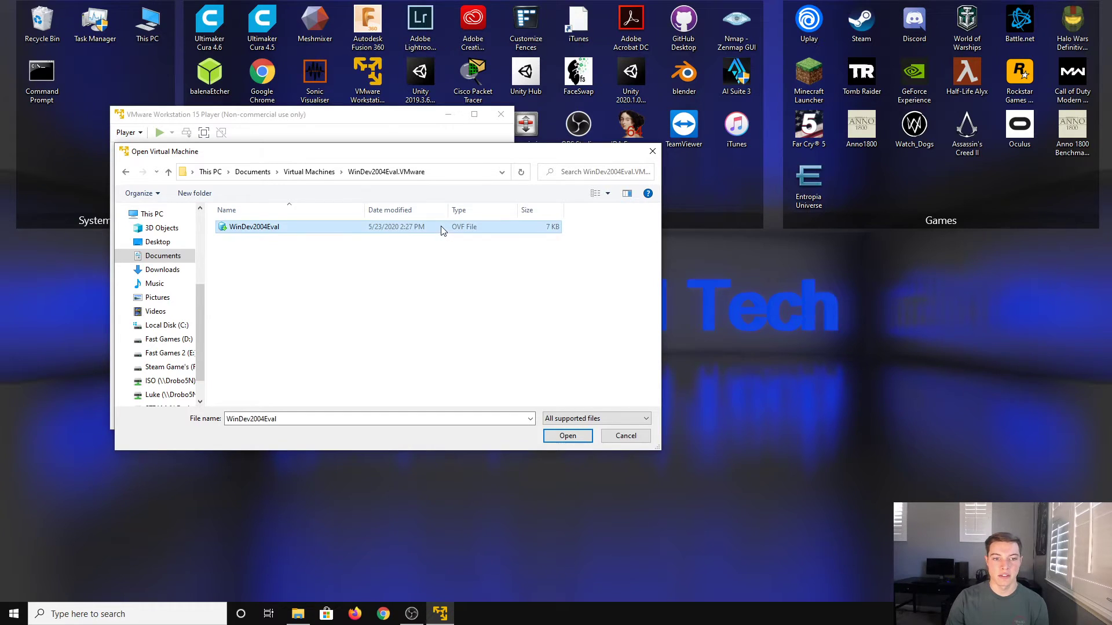
# Toggle the file type between All files and supported files, then open the WinDev2004Eval OVF.
pyautogui.click(607, 422)
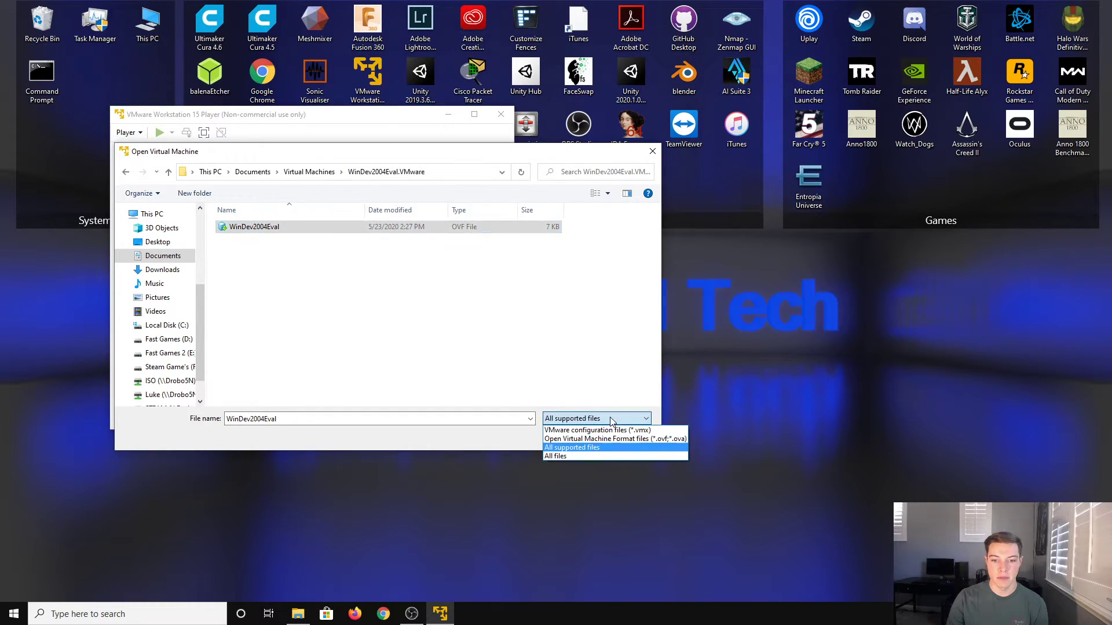
pyautogui.click(596, 457)
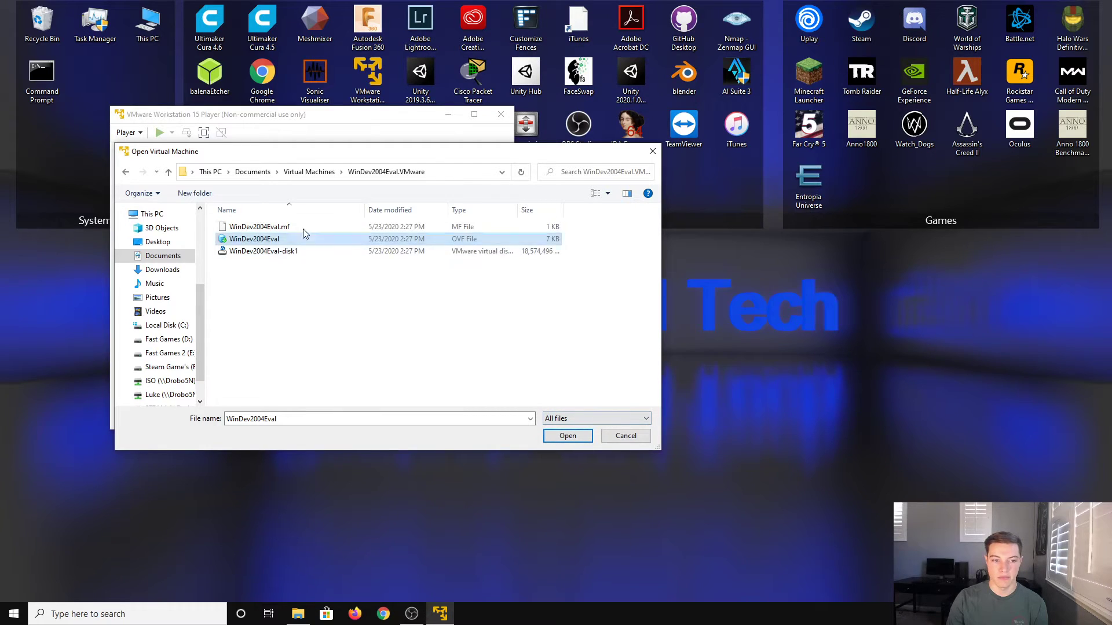
pyautogui.click(576, 417)
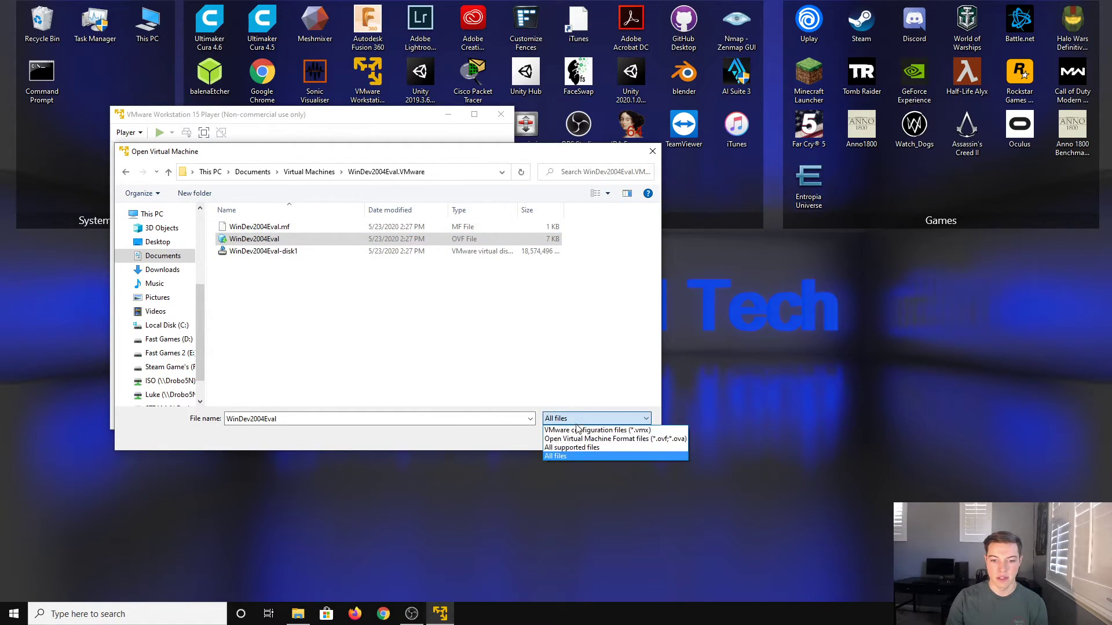
pyautogui.click(581, 449)
pyautogui.click(300, 235)
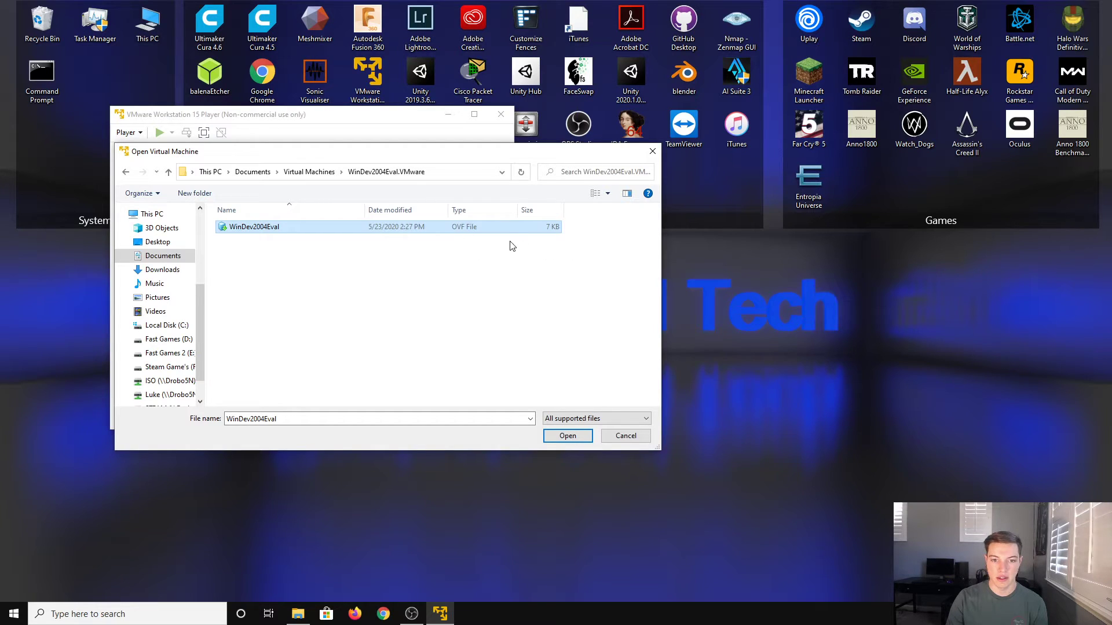
pyautogui.click(597, 418)
pyautogui.click(596, 461)
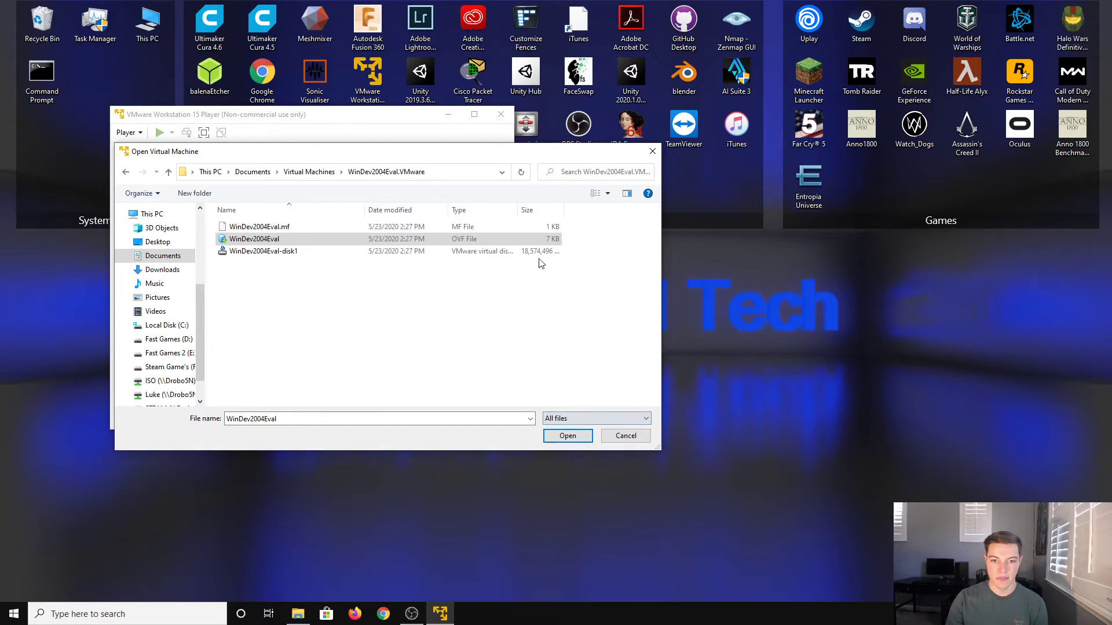
pyautogui.click(596, 419)
pyautogui.click(586, 452)
pyautogui.click(423, 228)
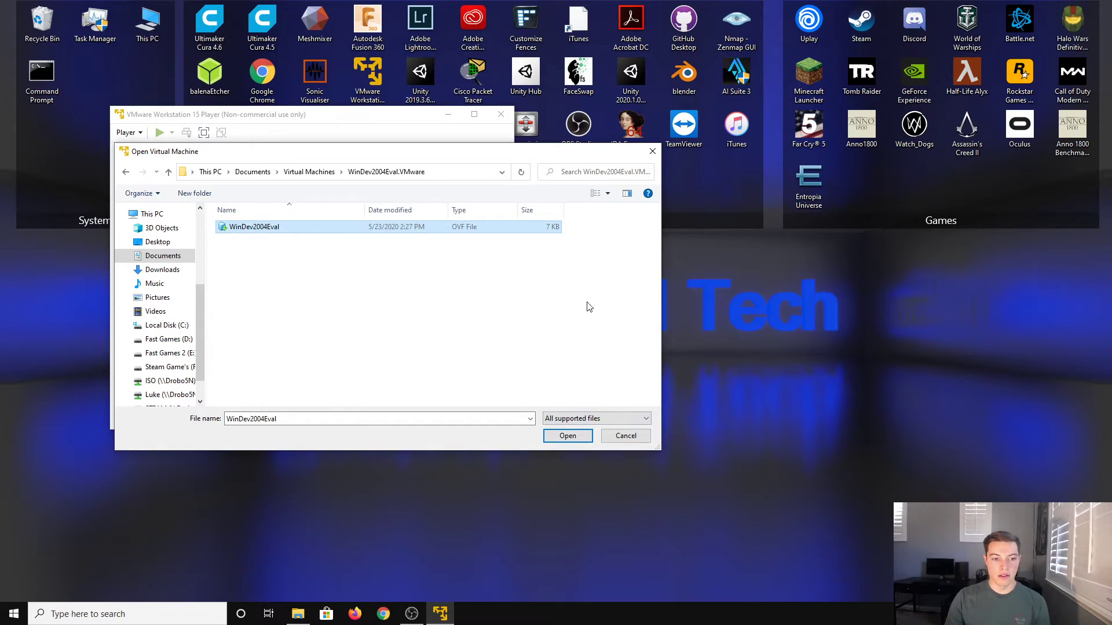
# Import the WinDev2004Eval OVF as a machine named 'windows 10'.
pyautogui.click(568, 436)
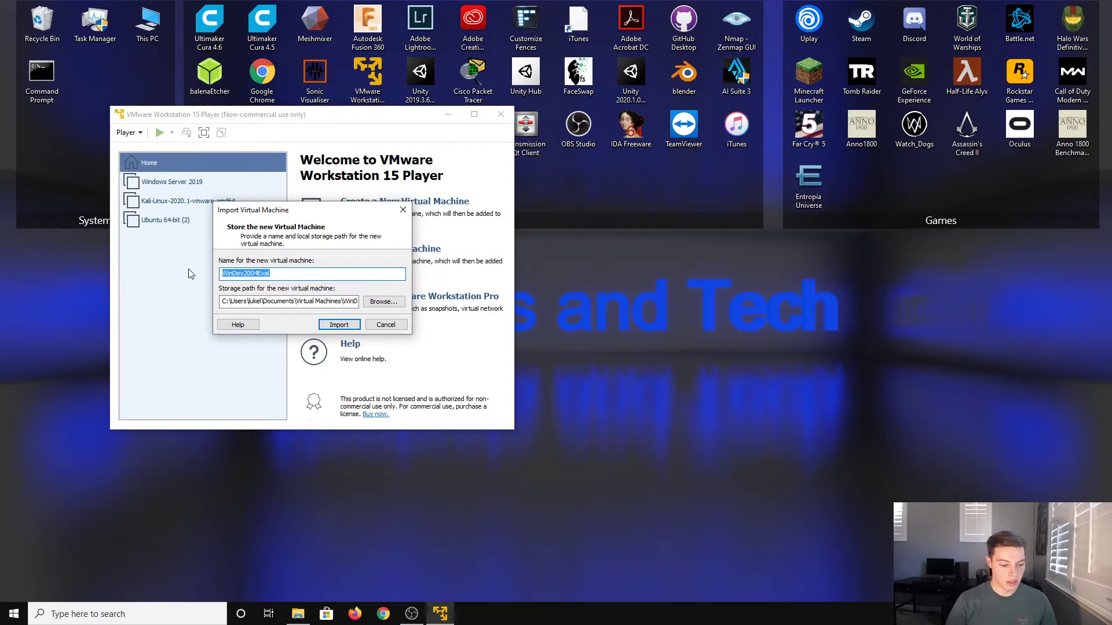
pyautogui.write('windows 10')
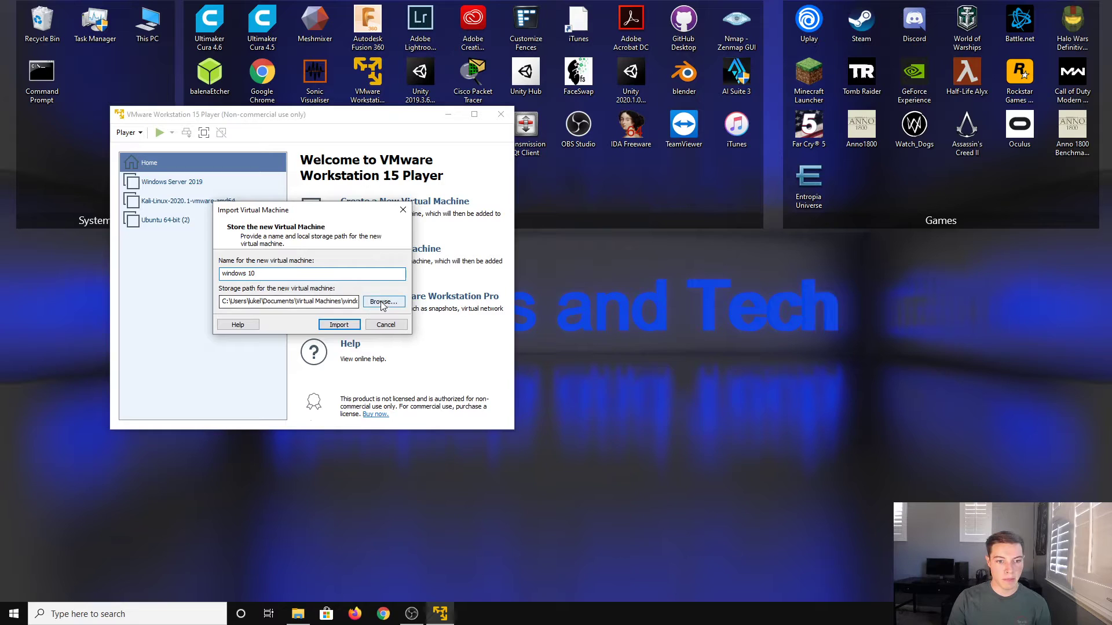
pyautogui.click(358, 323)
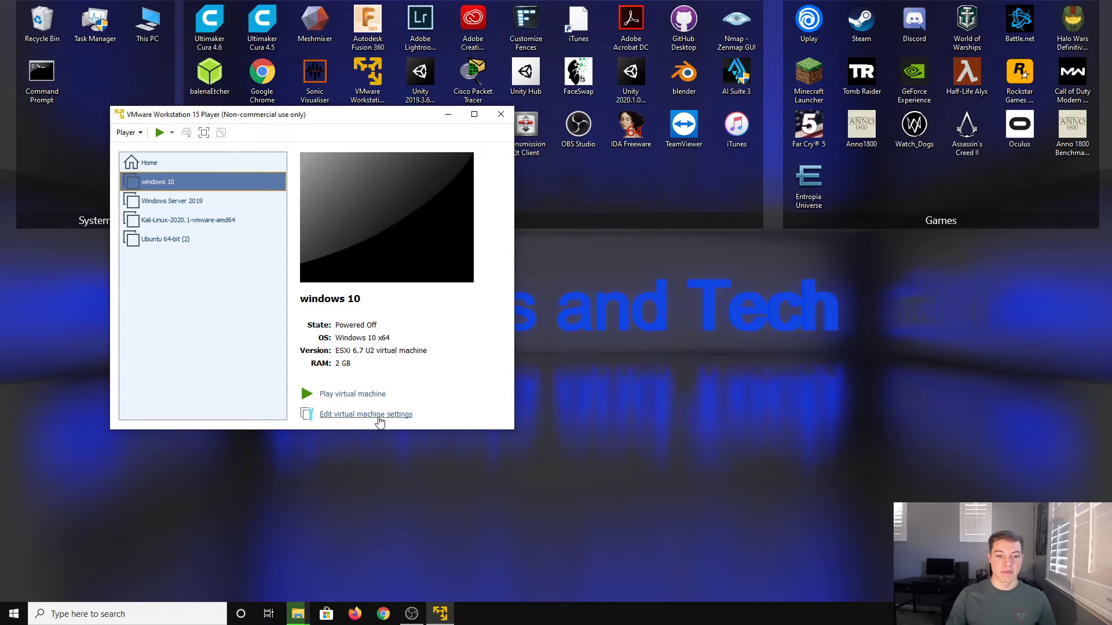
# In the windows 10 machine's settings, set memory to 8 GB and processors to 3 cores.
pyautogui.click(474, 114)
pyautogui.click(291, 308)
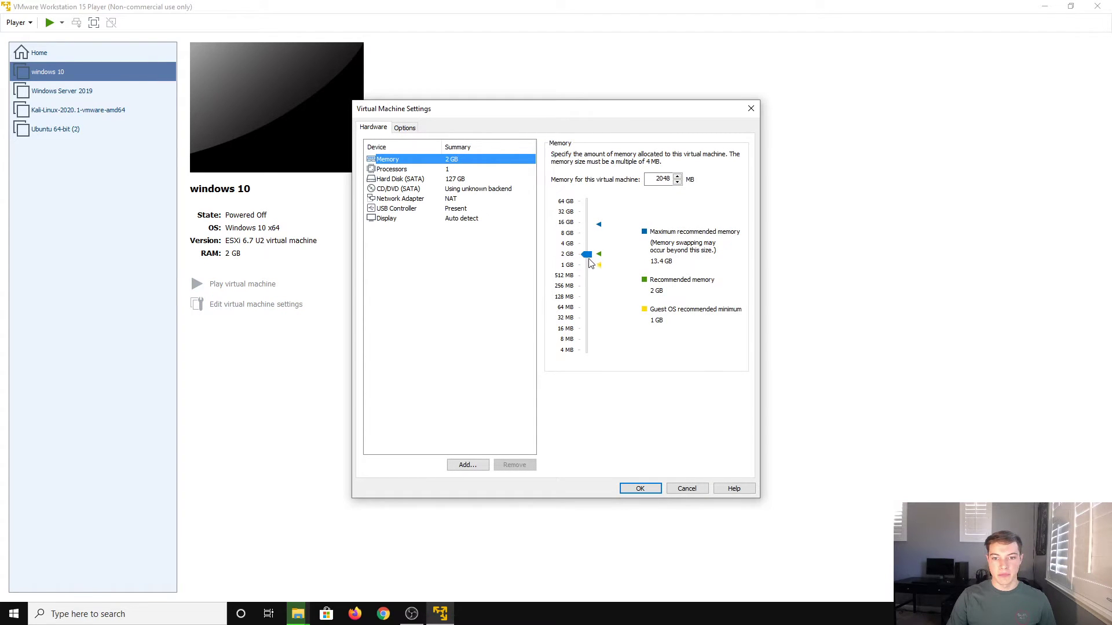
pyautogui.moveTo(588, 258); pyautogui.dragTo(594, 240)
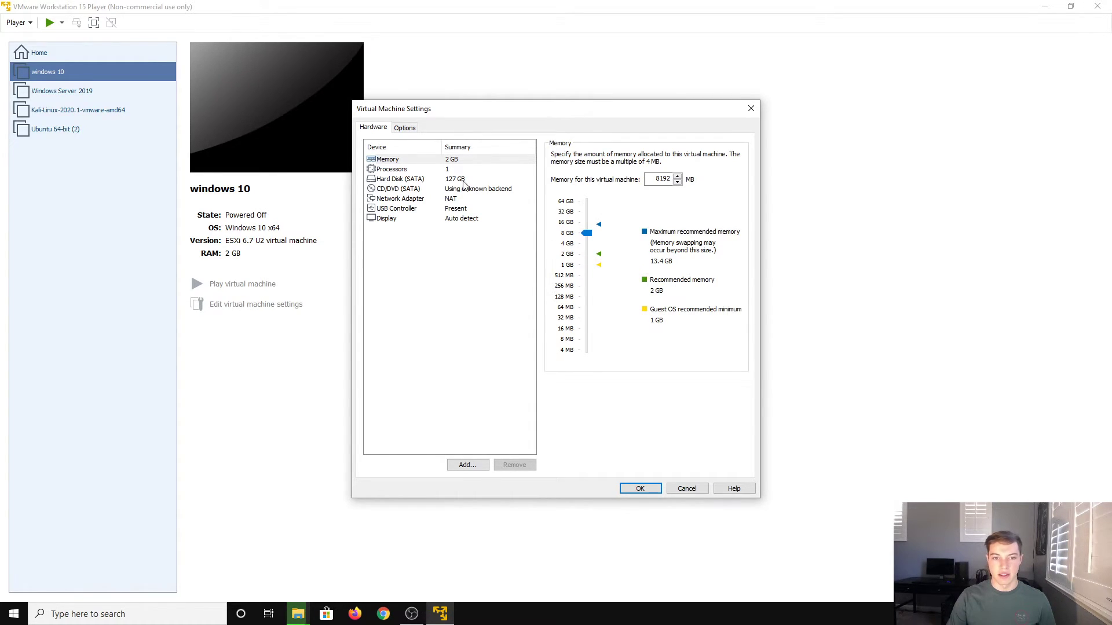
pyautogui.click(459, 168)
pyautogui.click(673, 156)
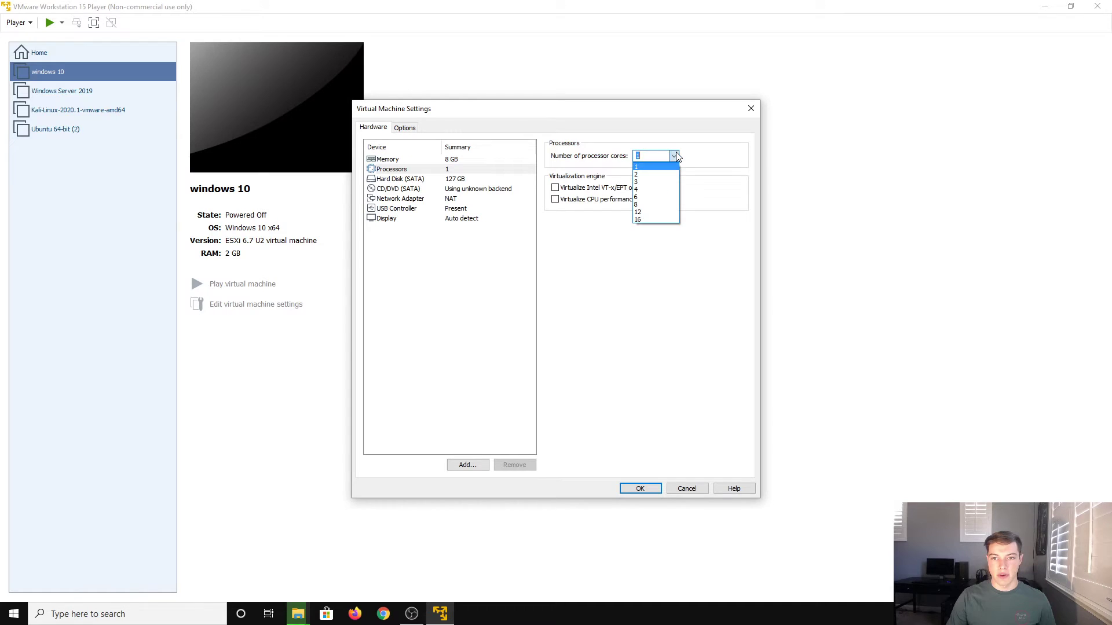
pyautogui.click(667, 182)
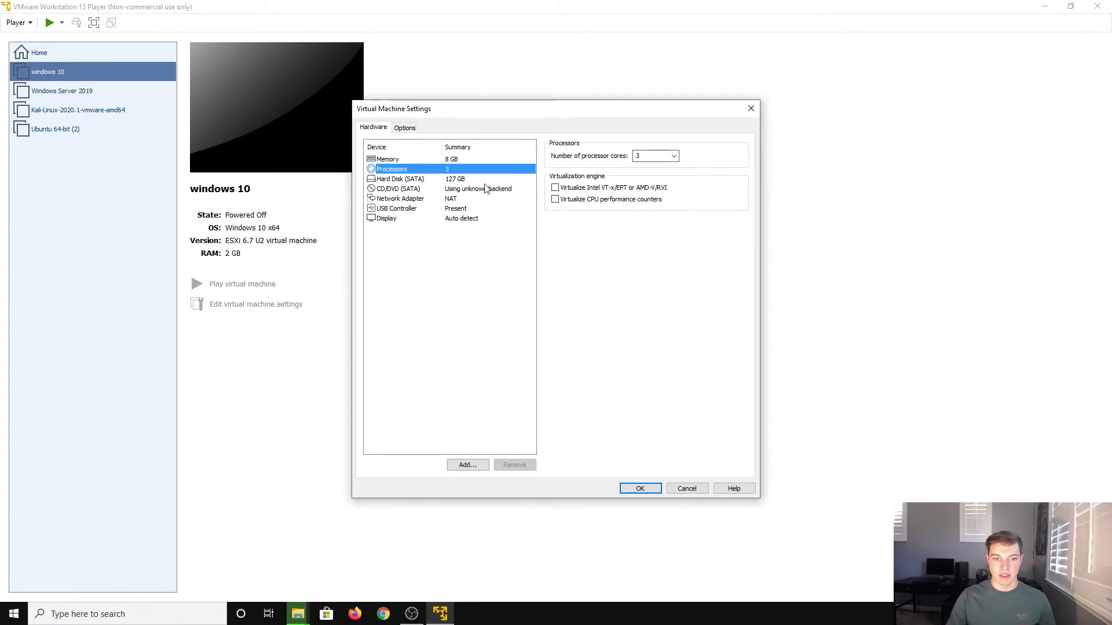
# Set the network adapter to Bridged with physical connection state replicated.
pyautogui.click(476, 178)
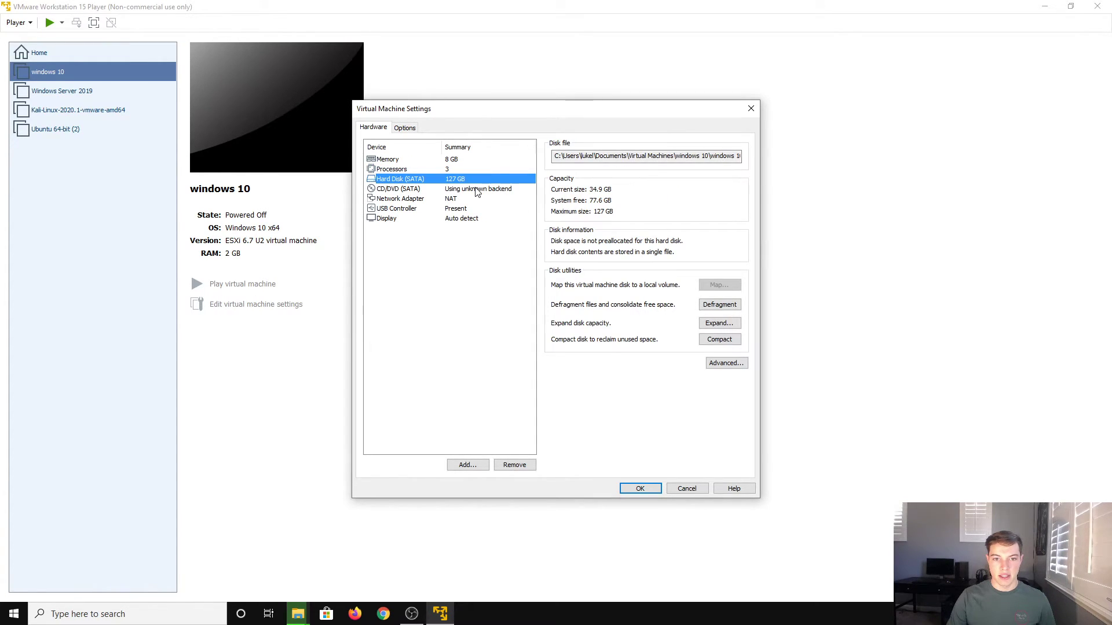
pyautogui.click(473, 199)
pyautogui.click(564, 198)
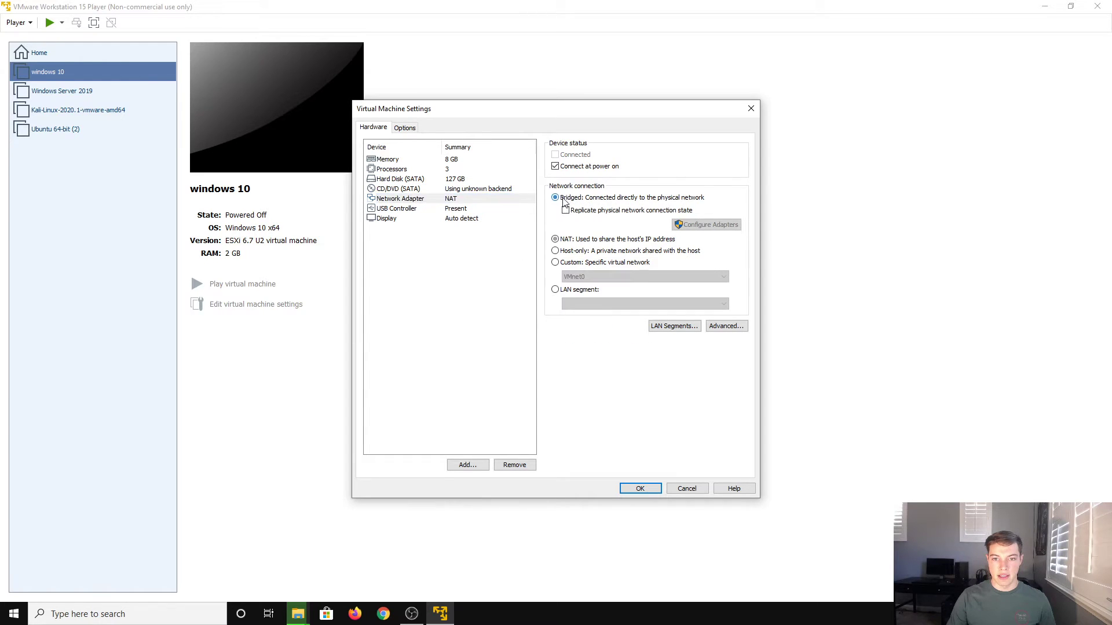
pyautogui.click(566, 211)
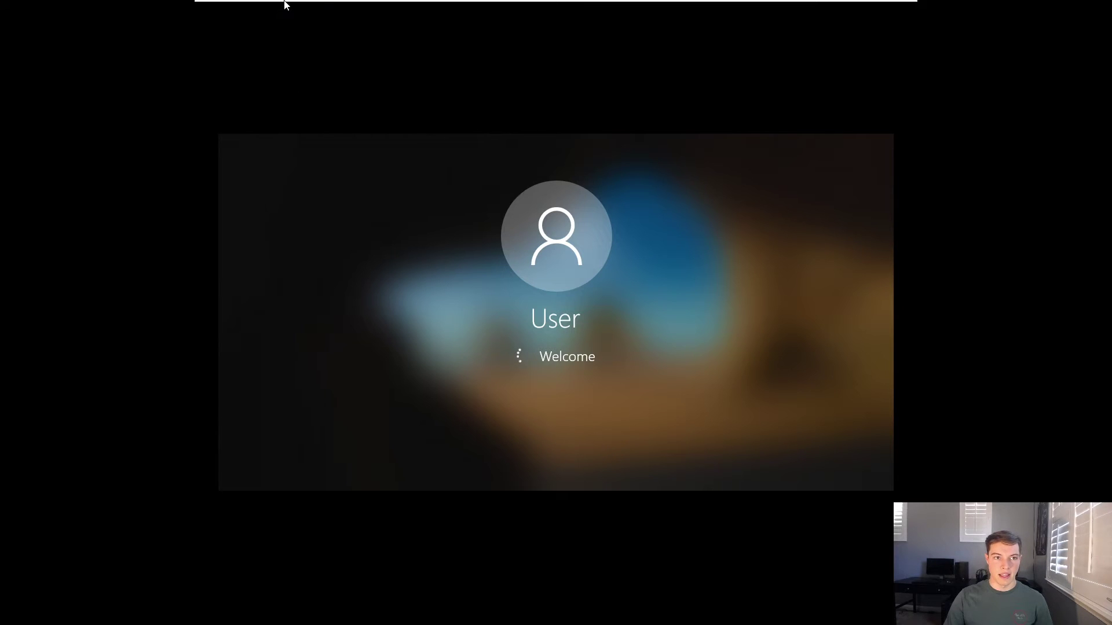
# Leave full screen mode and put the windows 10 guest back into full screen.
pyautogui.moveTo(285, 5)
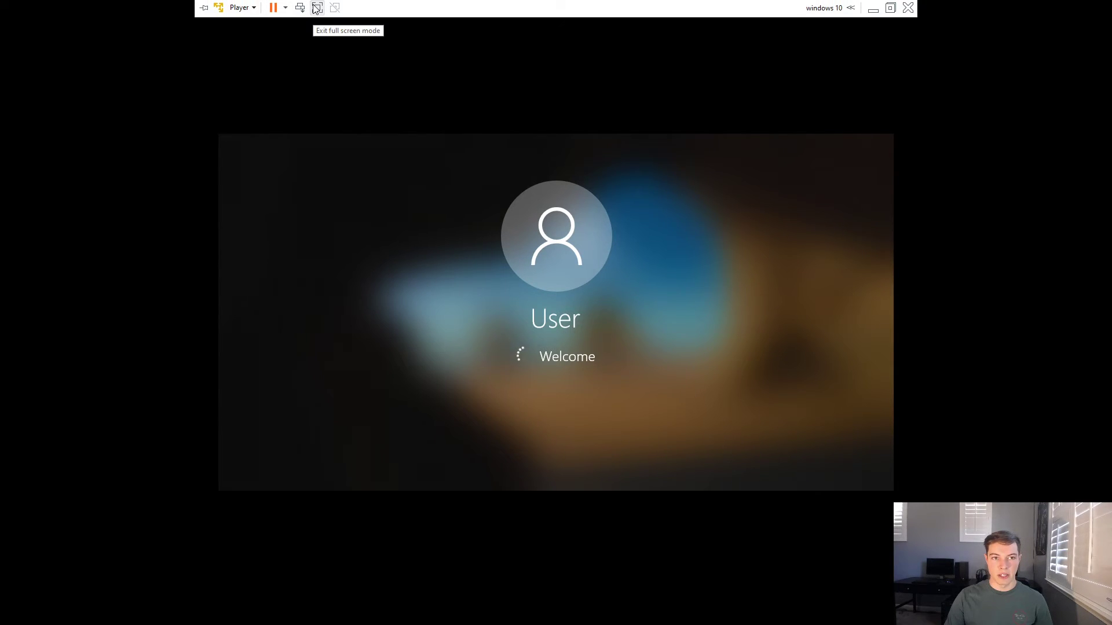
pyautogui.click(316, 7)
pyautogui.click(89, 20)
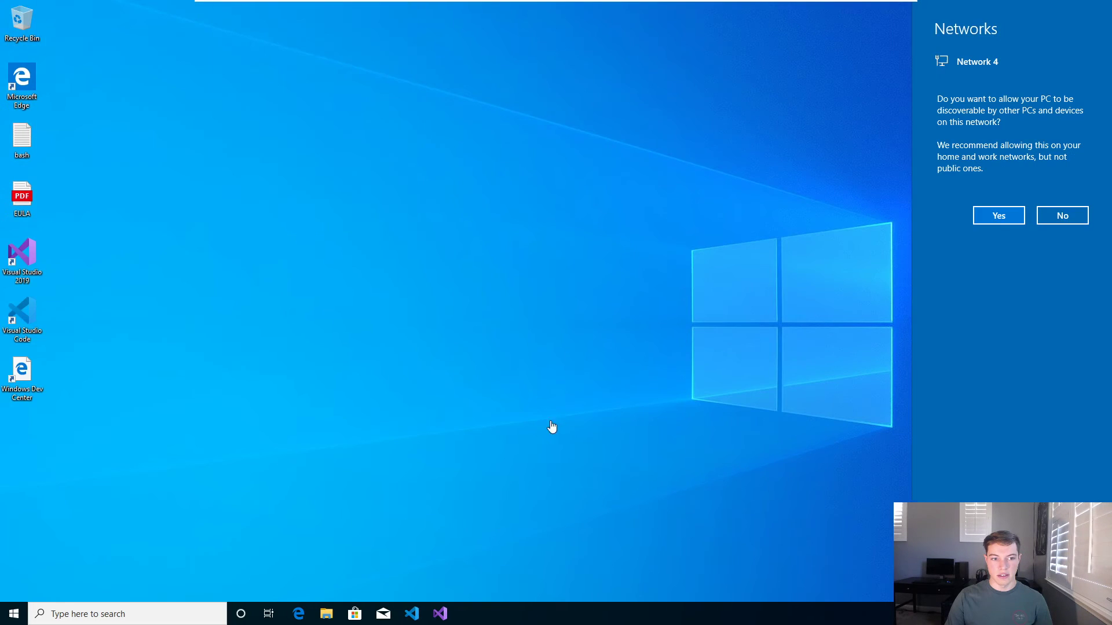
# Make the guest PC discoverable on Network 4 and bring up maximized System display settings.
pyautogui.click(1012, 216)
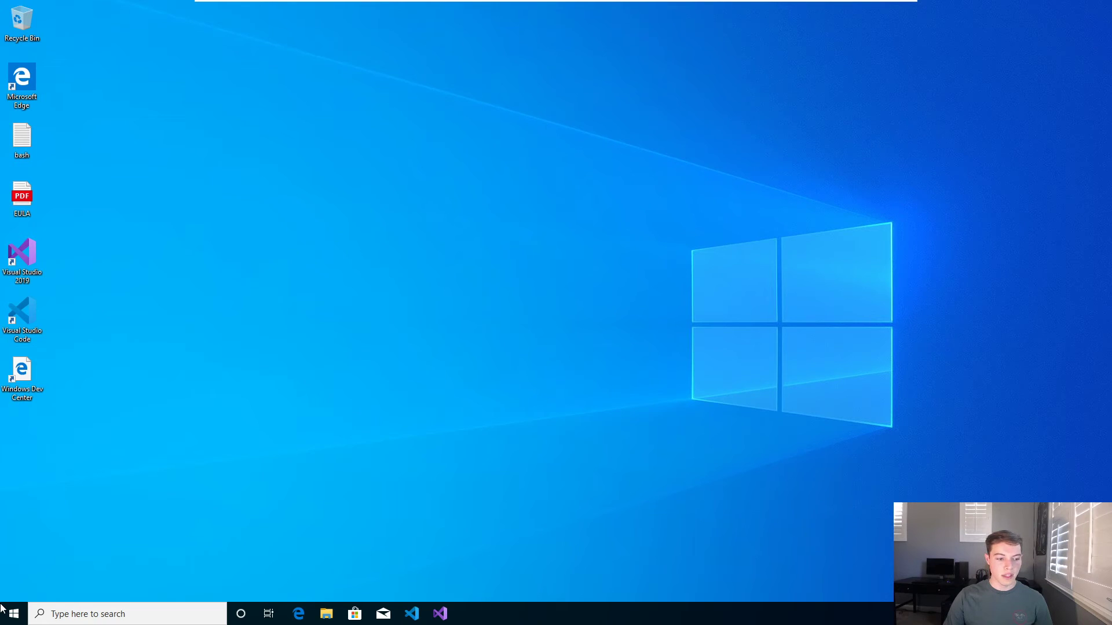
pyautogui.click(13, 613)
pyautogui.click(10, 566)
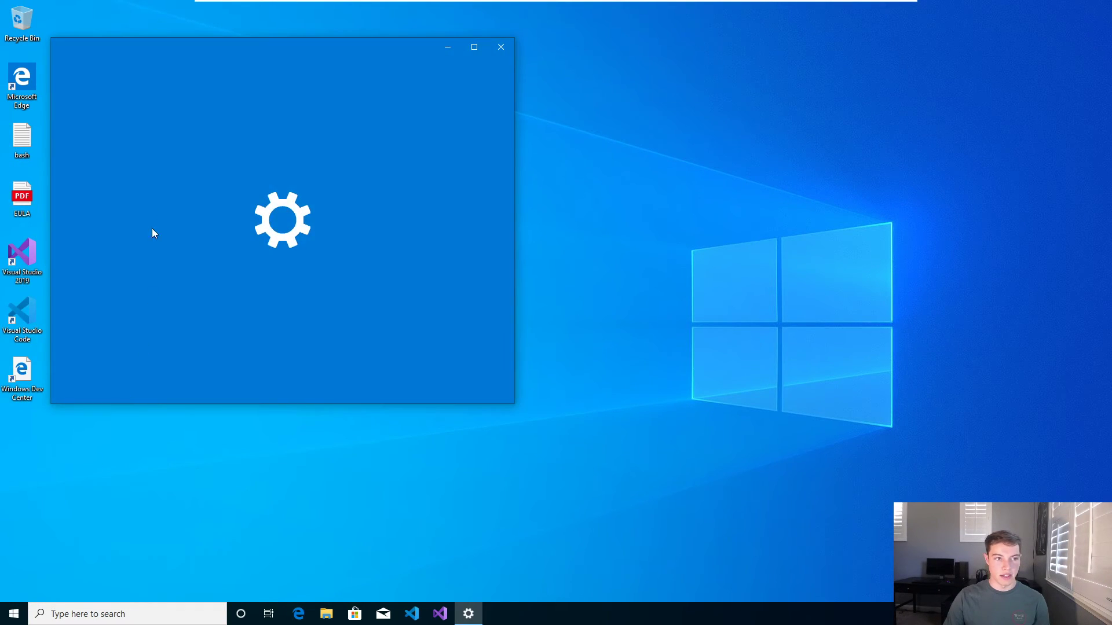
pyautogui.click(158, 170)
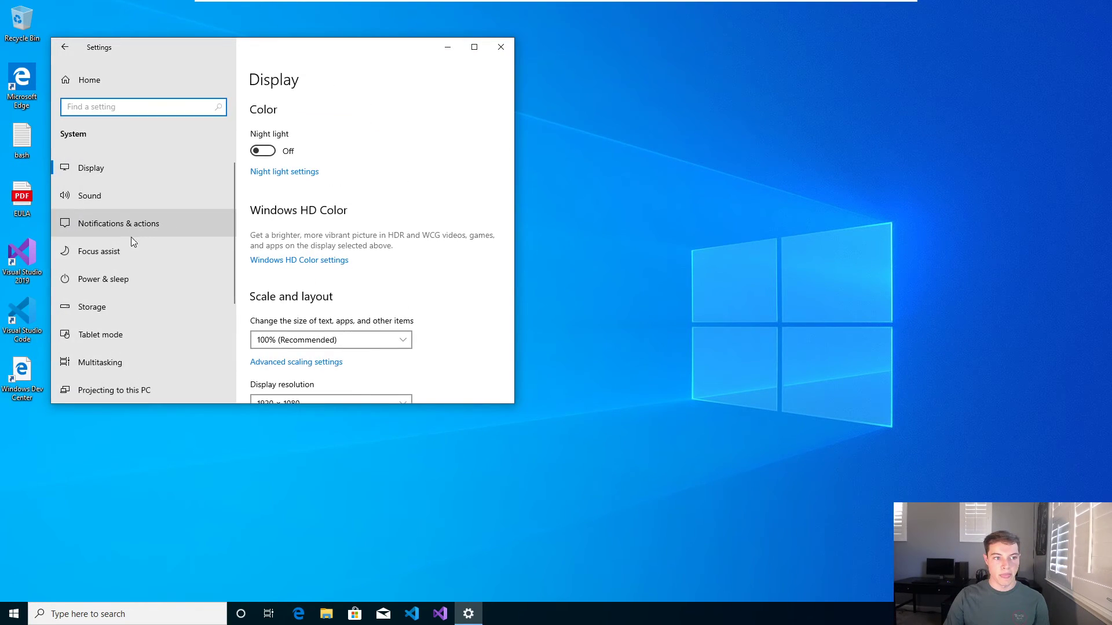
pyautogui.click(474, 47)
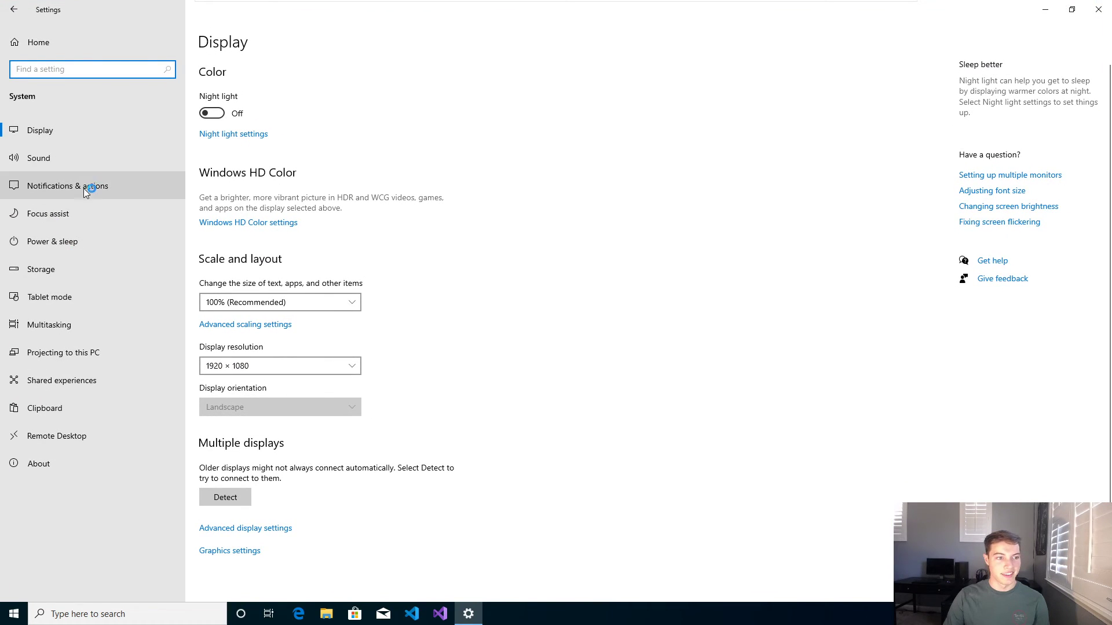
# Keep the display resolution at 1920 × 1080, dismiss Task Manager, and close Settings.
pyautogui.click(279, 362)
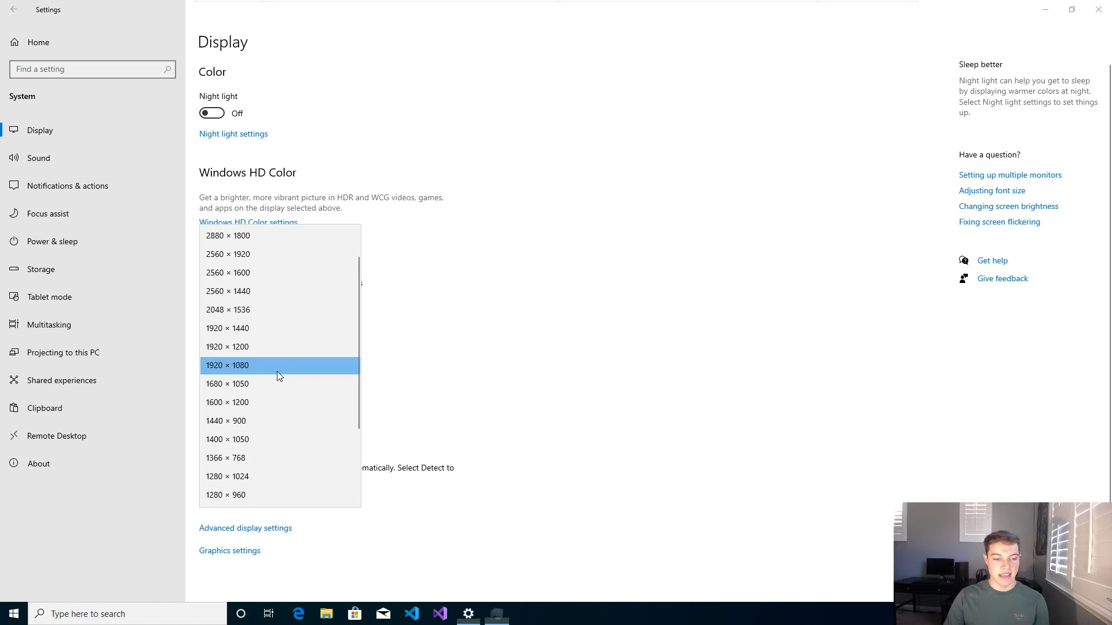
pyautogui.hotkey('ctrl', 'shift', 'Escape')
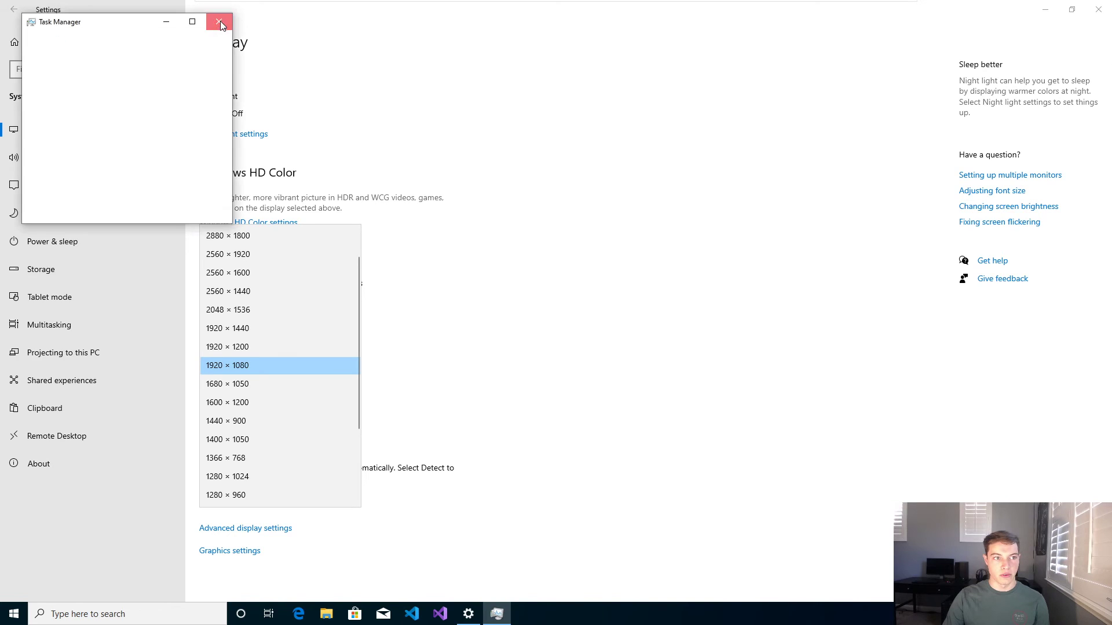
pyautogui.click(219, 21)
pyautogui.click(245, 369)
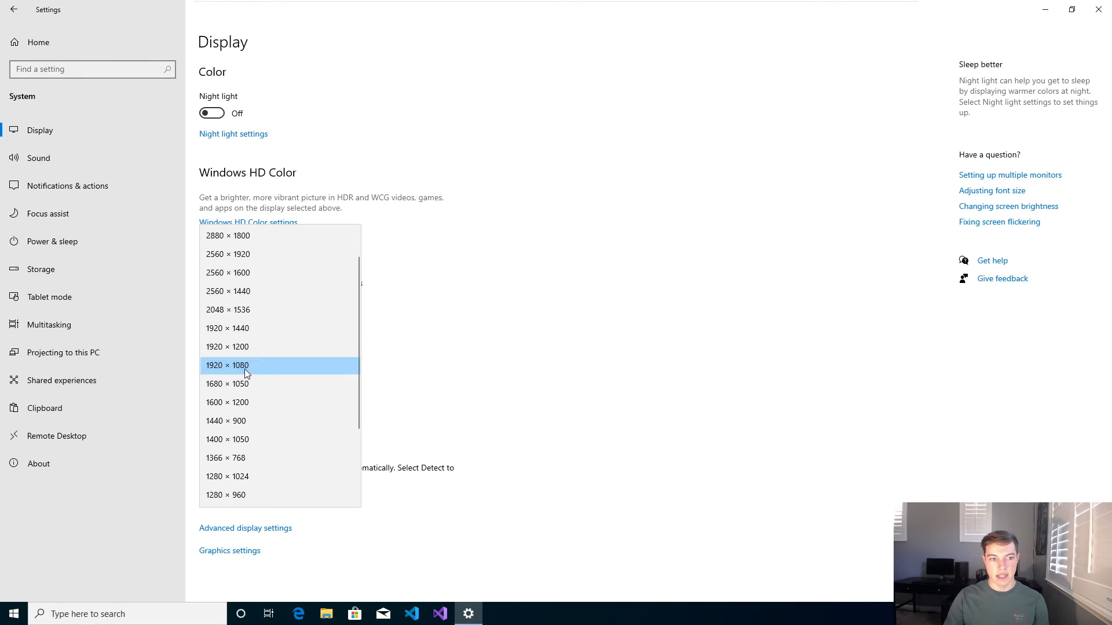
pyautogui.click(1099, 9)
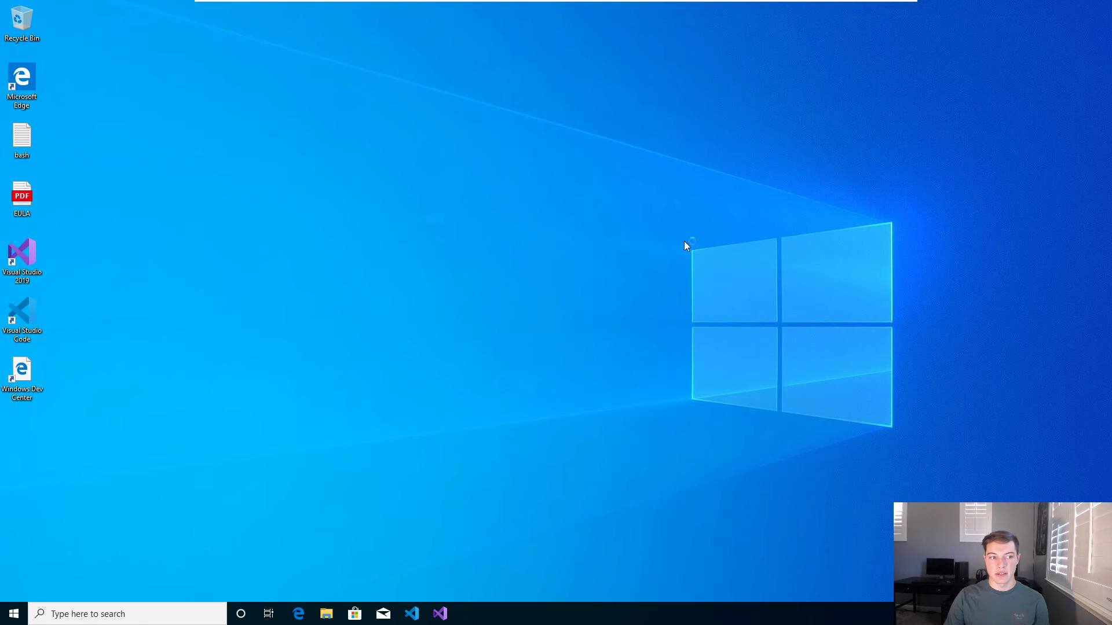